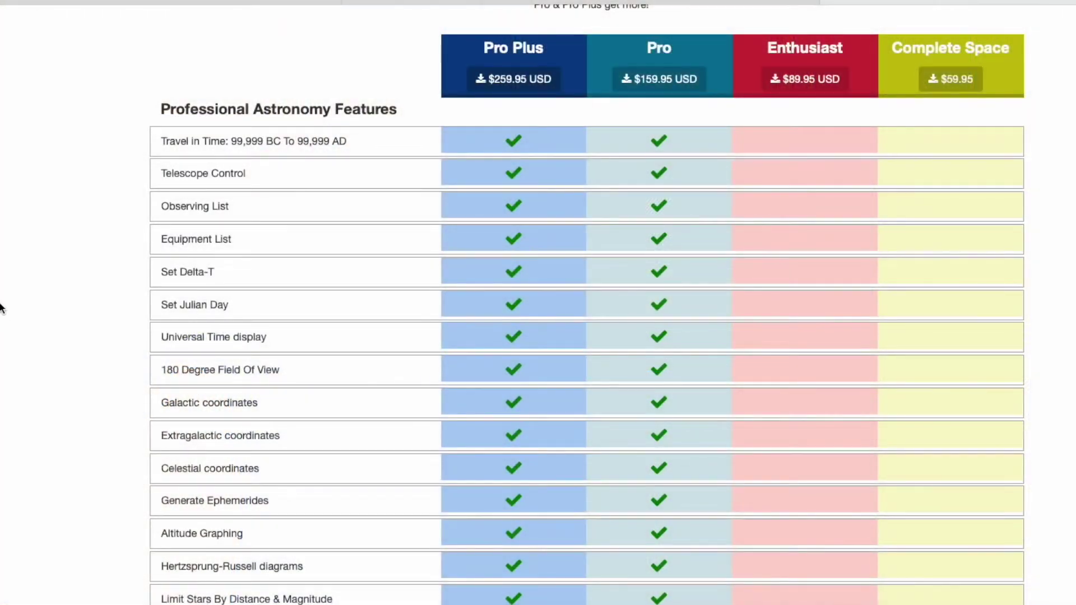
Scroll the comparison table down to the Pro Plus-only Elite Astronomy Features section
{"action": "scroll", "coordinate": [0, 307], "scroll_direction": "down", "scroll_amount": 4}
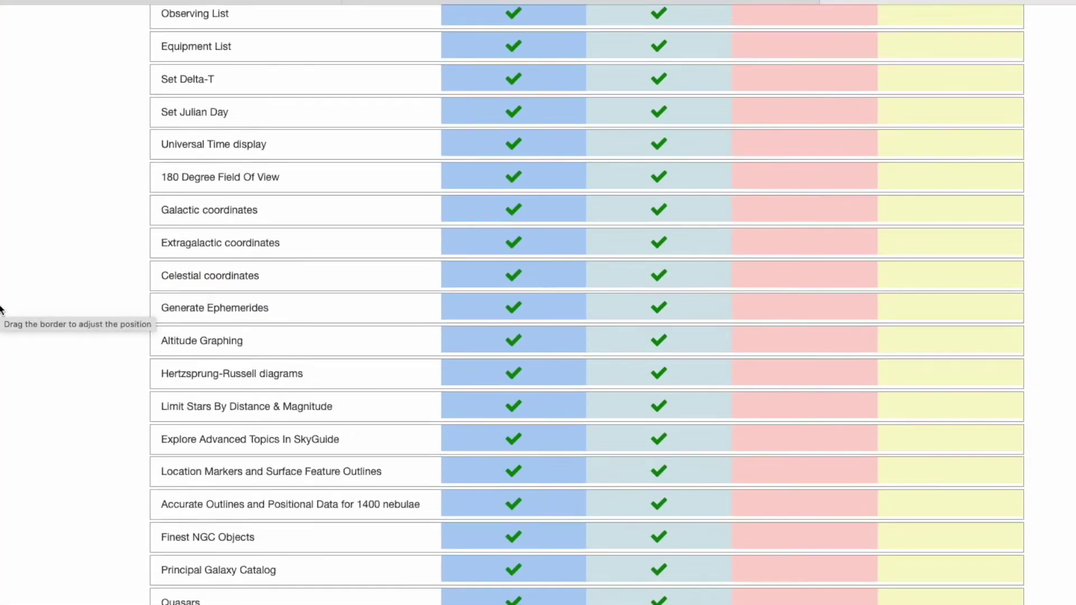
{"action": "scroll", "coordinate": [0, 307], "scroll_direction": "down", "scroll_amount": 10}
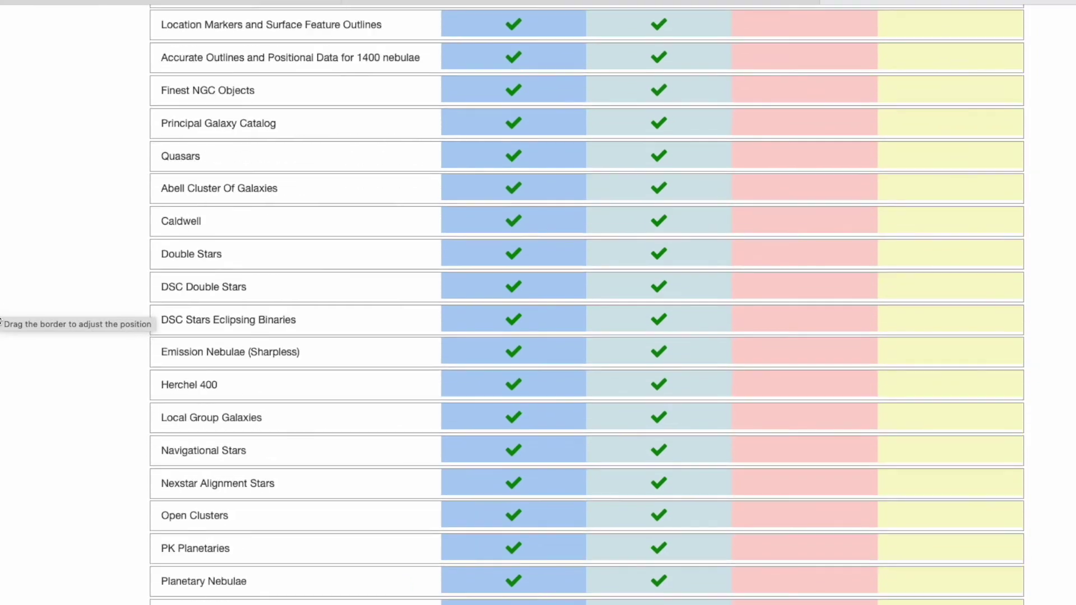
{"action": "scroll", "coordinate": [1, 320], "scroll_direction": "down", "scroll_amount": 8}
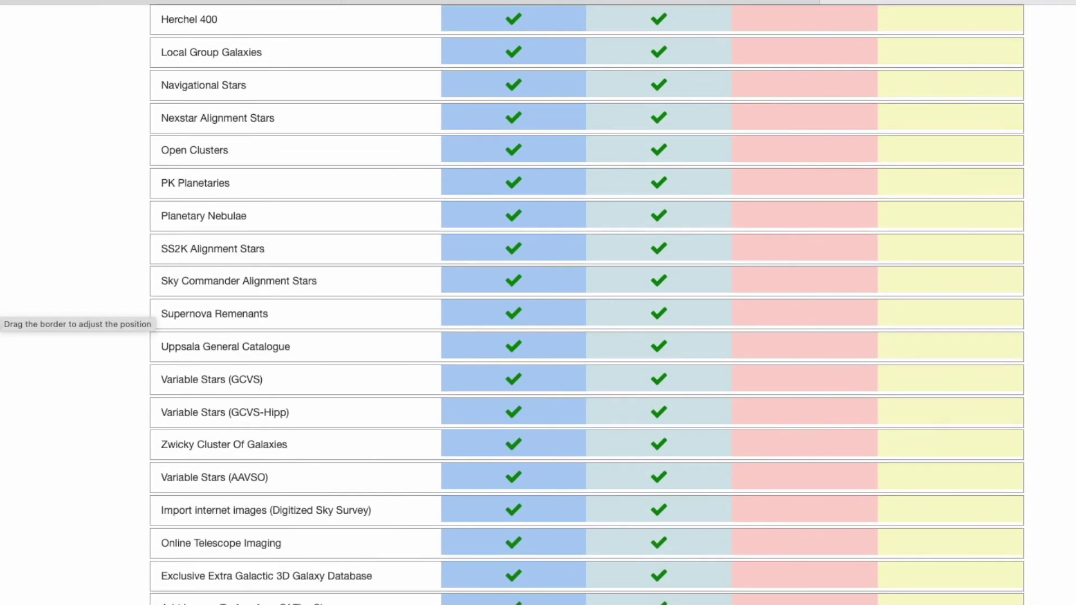
{"action": "scroll", "coordinate": [1, 320], "scroll_direction": "down", "scroll_amount": 12}
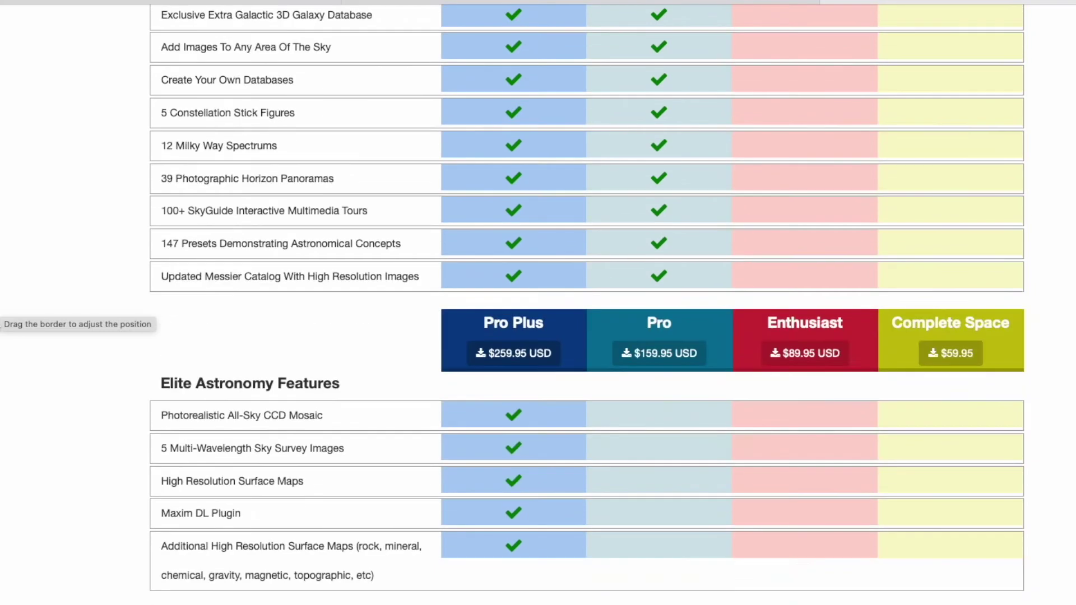
{"action": "scroll", "coordinate": [0, 321], "scroll_direction": "down", "scroll_amount": 2}
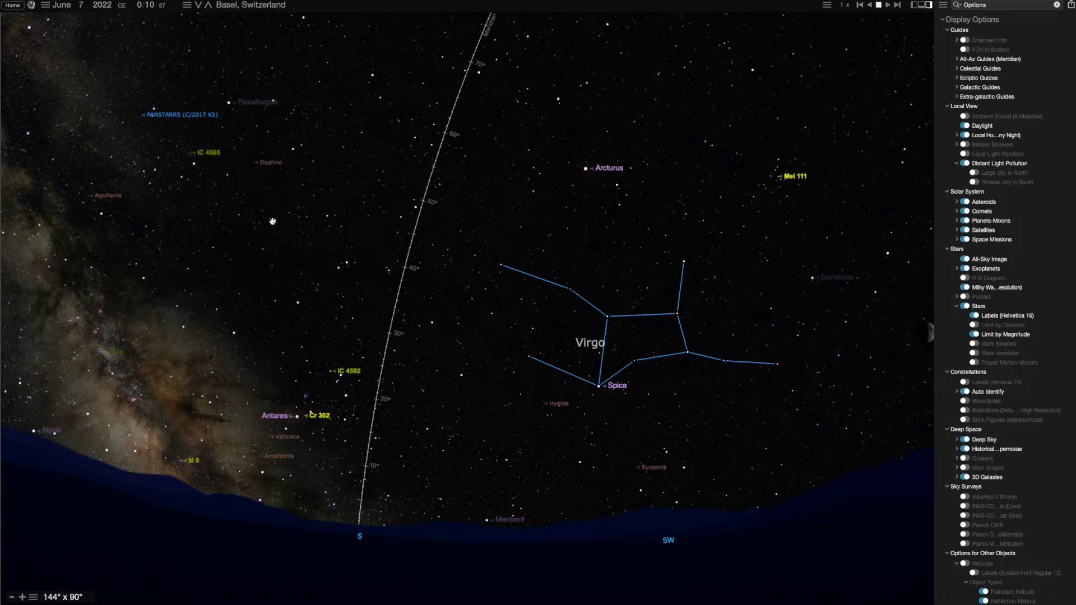
Pan toward Boötes and Arcturus and zoom from 144° x 90° down to 13° x 7°
{"action": "left_click_drag", "start_coordinate": [273, 221], "coordinate": [243, 258]}
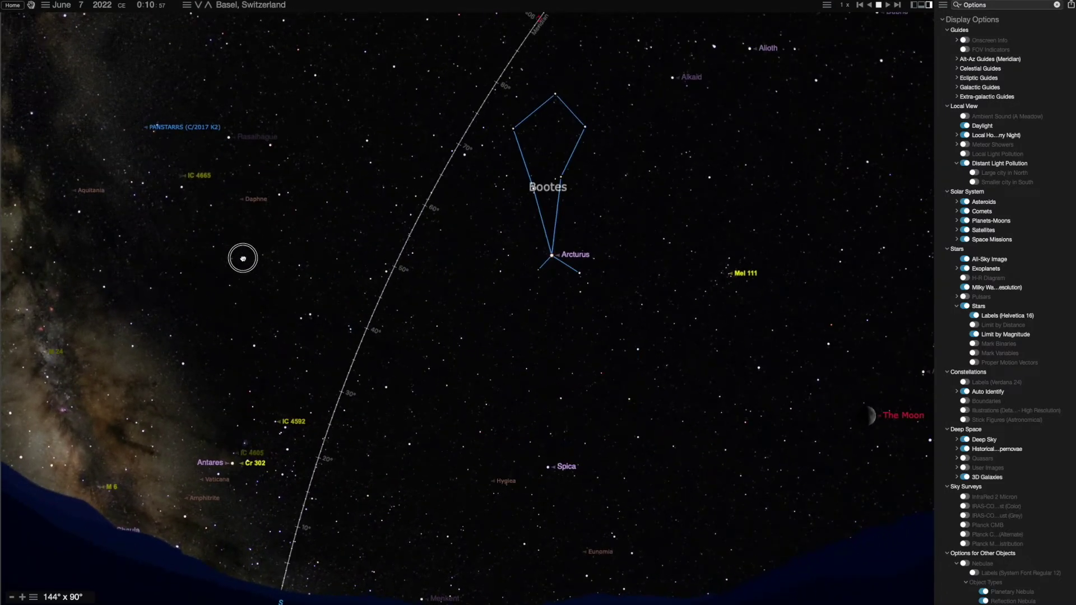
{"action": "mouse_move", "coordinate": [558, 388]}
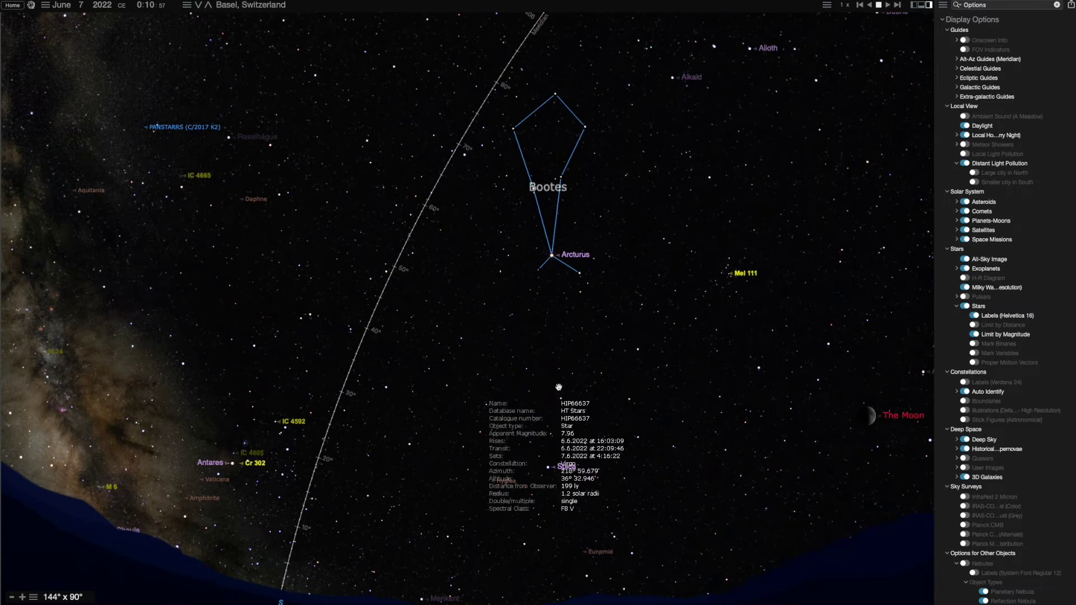
{"action": "scroll", "coordinate": [560, 385], "scroll_direction": "up", "scroll_amount": 5}
{"action": "scroll", "coordinate": [560, 381], "scroll_direction": "up", "scroll_amount": 10}
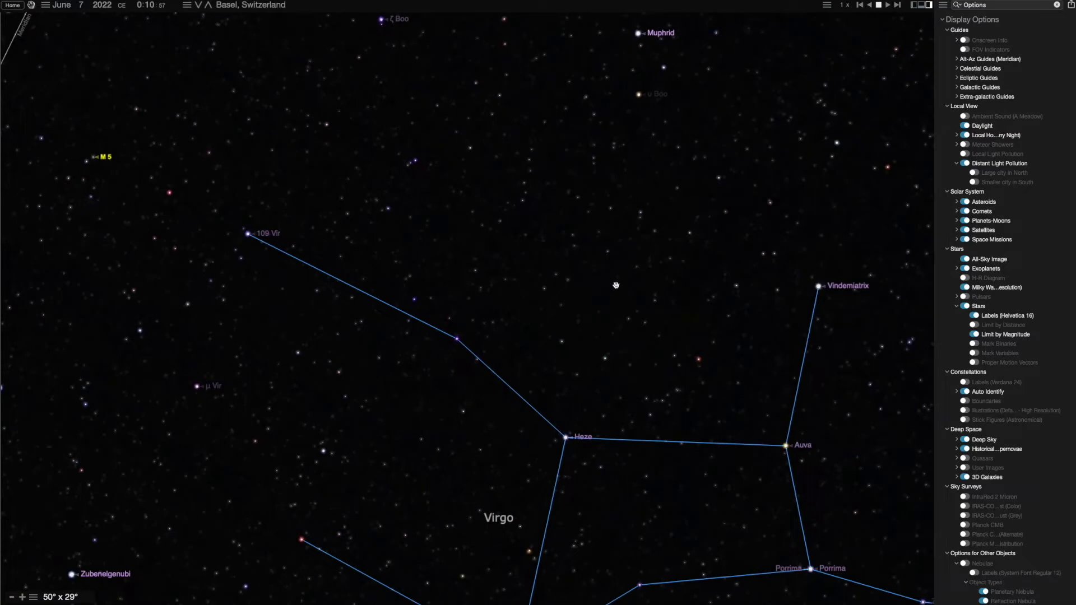
{"action": "left_click_drag", "start_coordinate": [701, 176], "coordinate": [637, 307]}
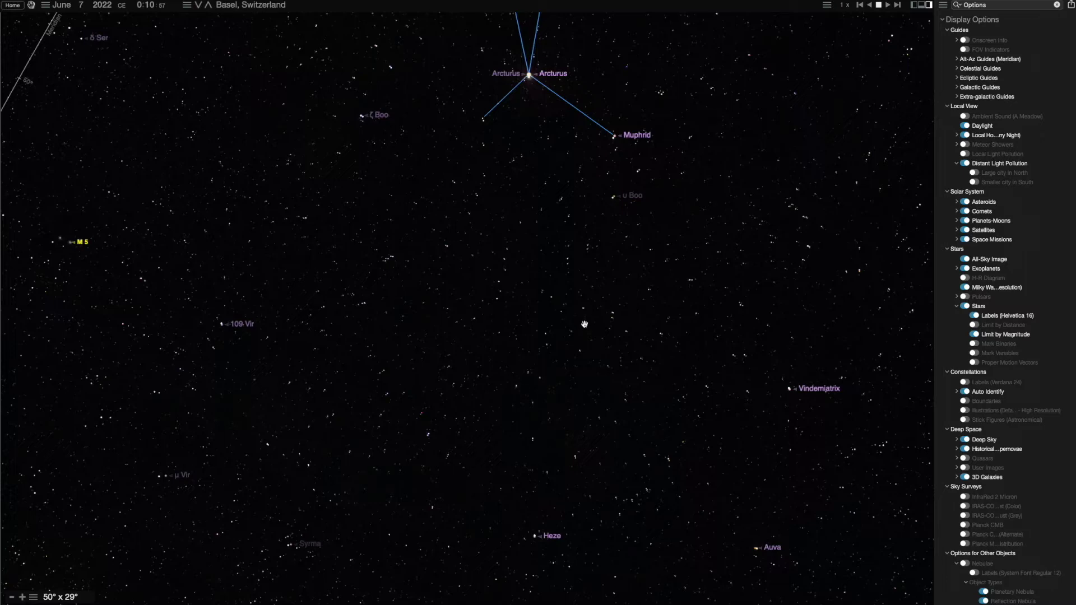
Zoom out and pan to centre Virgo with Spica and the horizon showing
{"action": "scroll", "coordinate": [584, 323], "scroll_direction": "up", "scroll_amount": 5}
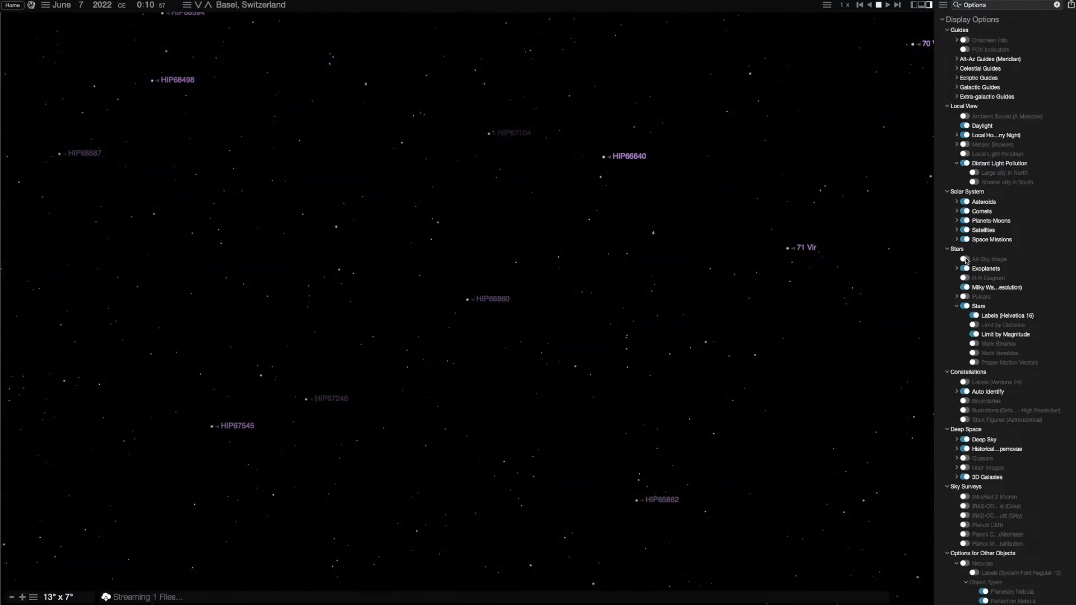
{"action": "scroll", "coordinate": [567, 381], "scroll_direction": "down", "scroll_amount": 5}
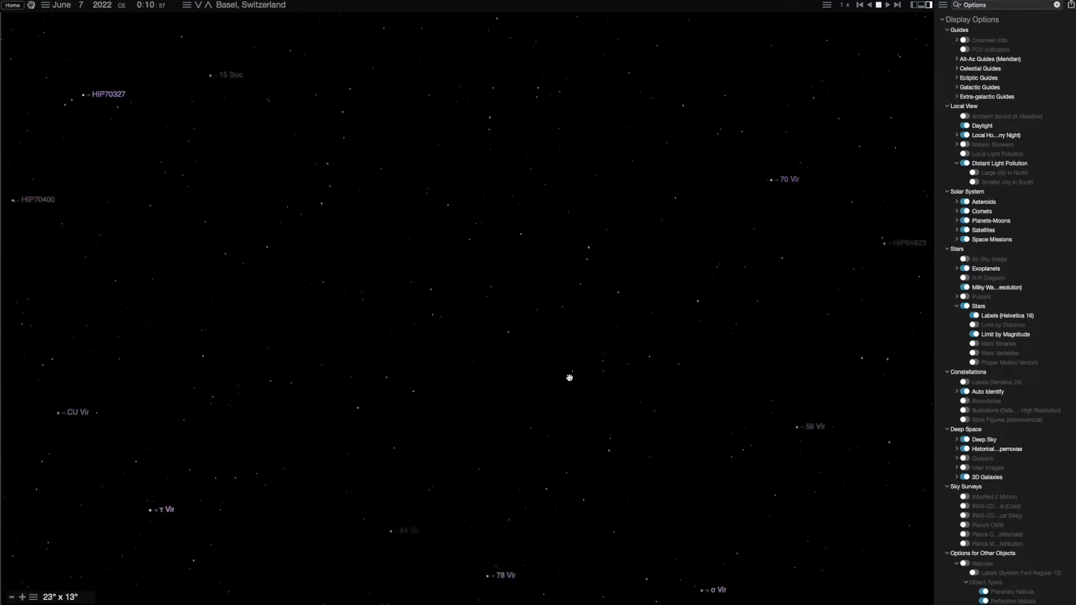
{"action": "scroll", "coordinate": [569, 377], "scroll_direction": "down", "scroll_amount": 1}
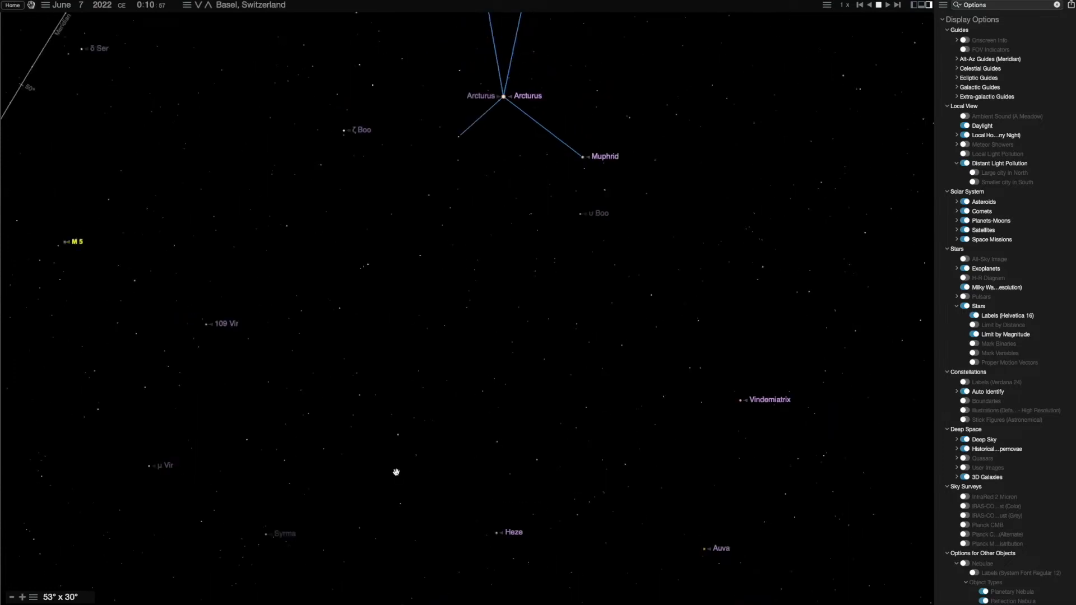
{"action": "left_click_drag", "start_coordinate": [396, 471], "coordinate": [483, 290]}
{"action": "scroll", "coordinate": [495, 399], "scroll_direction": "down", "scroll_amount": 1}
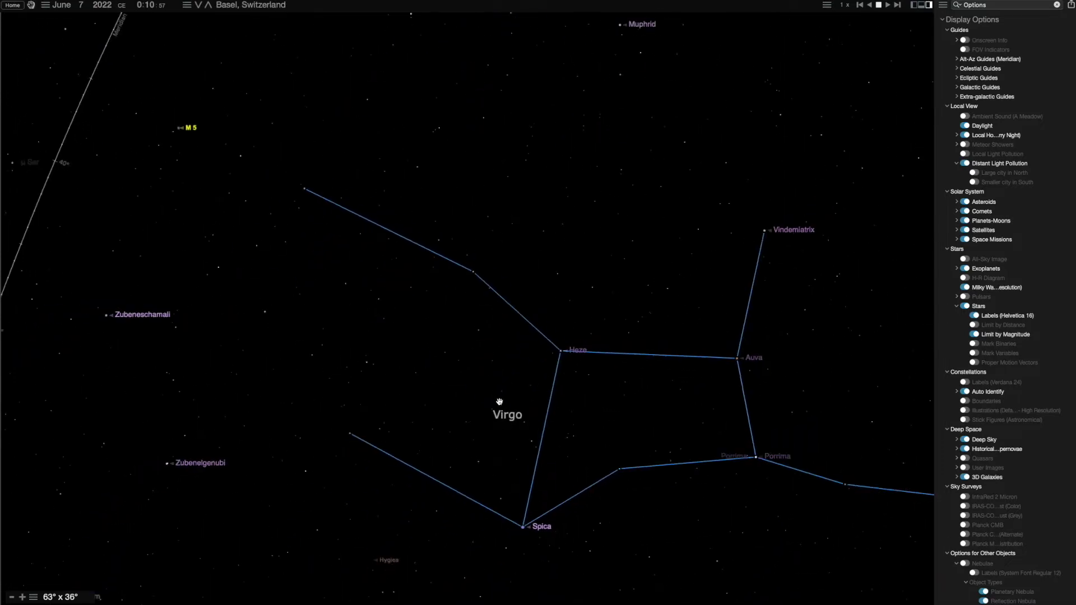
{"action": "left_click_drag", "start_coordinate": [468, 510], "coordinate": [549, 168]}
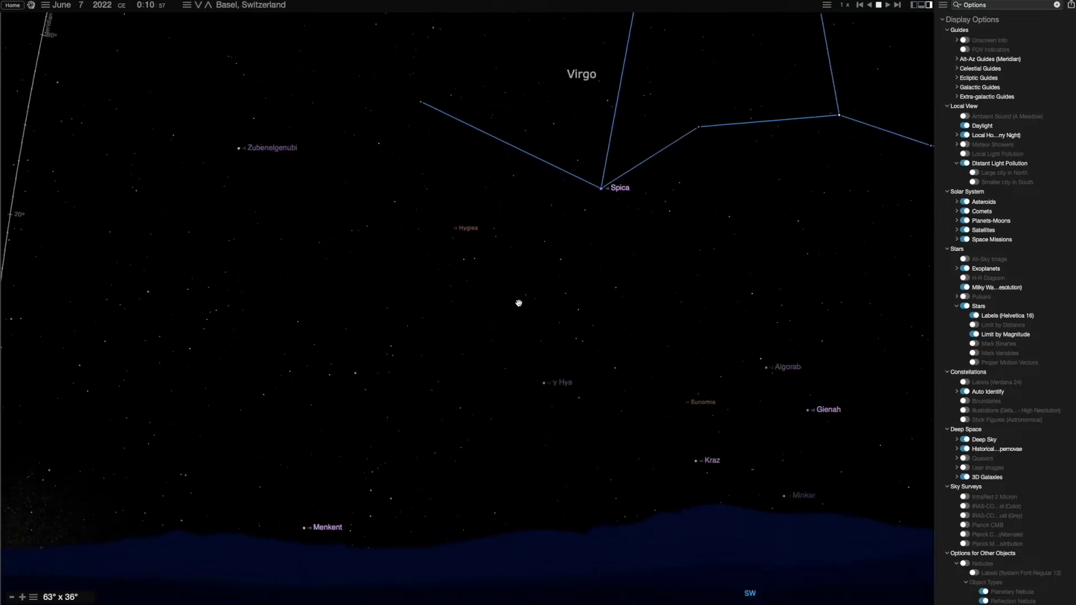
Bring Scorpius into view with the All-Sky Image on, then pan across Libra to Virgo and Spica
{"action": "left_click_drag", "start_coordinate": [221, 297], "coordinate": [844, 342]}
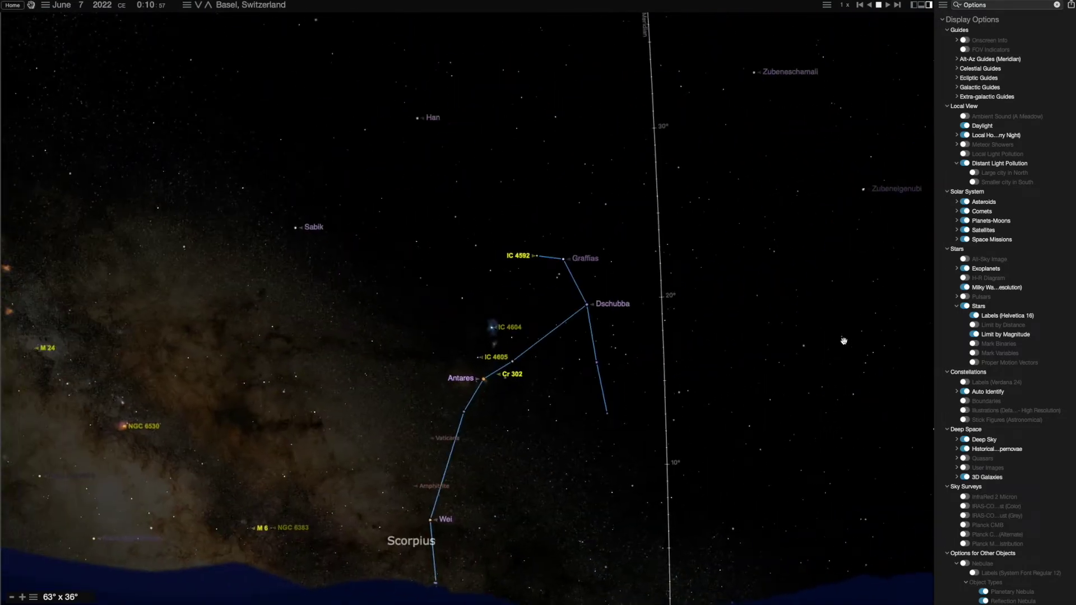
{"action": "left_click", "coordinate": [965, 259]}
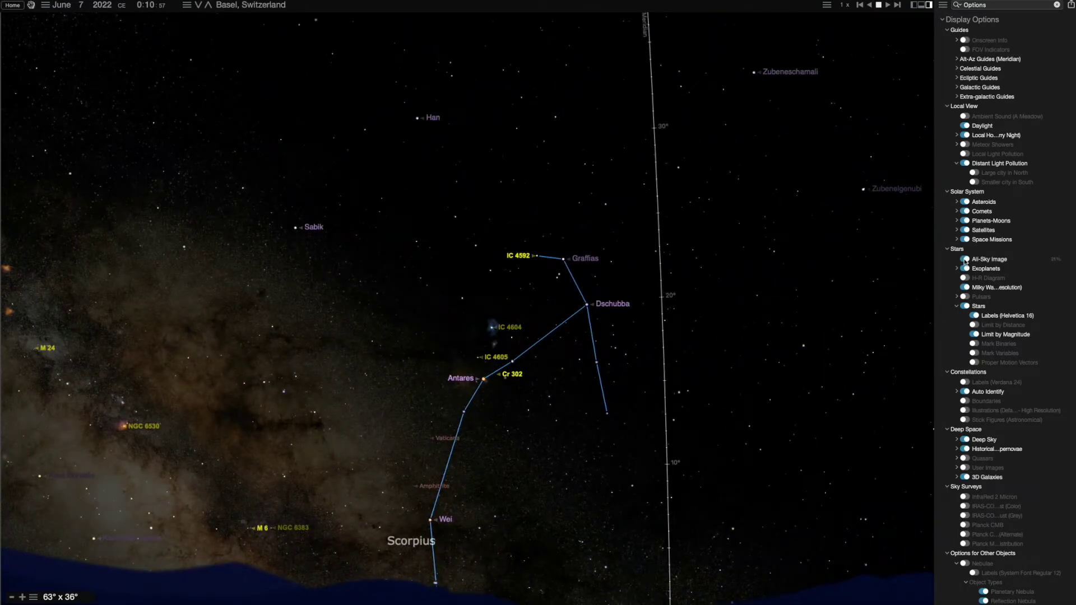
{"action": "left_click_drag", "start_coordinate": [816, 291], "coordinate": [673, 395]}
{"action": "scroll", "coordinate": [509, 350], "scroll_direction": "down", "scroll_amount": 3}
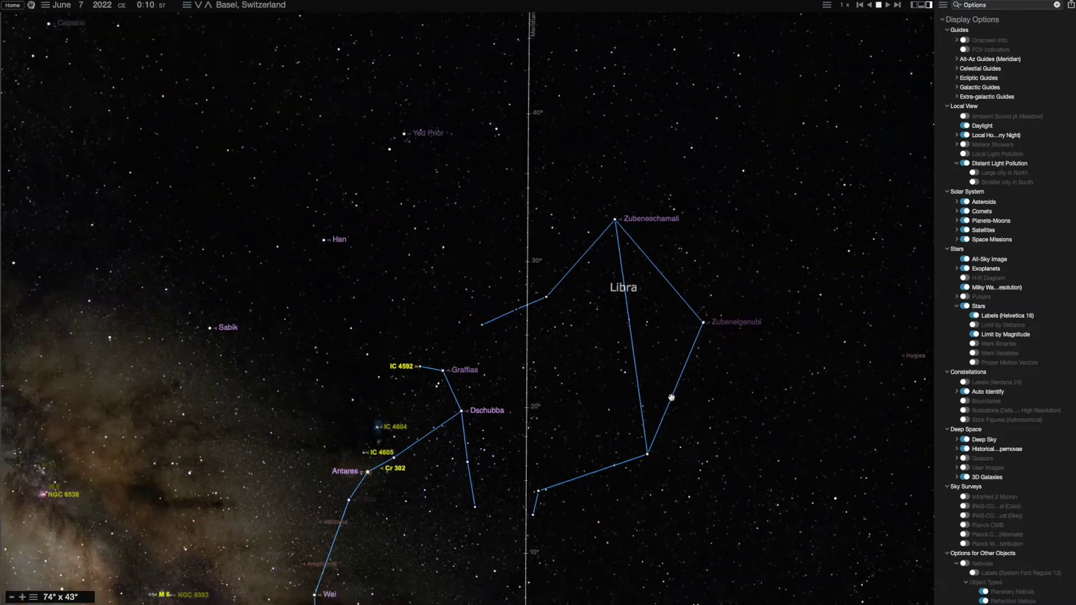
{"action": "left_click_drag", "start_coordinate": [482, 294], "coordinate": [512, 360]}
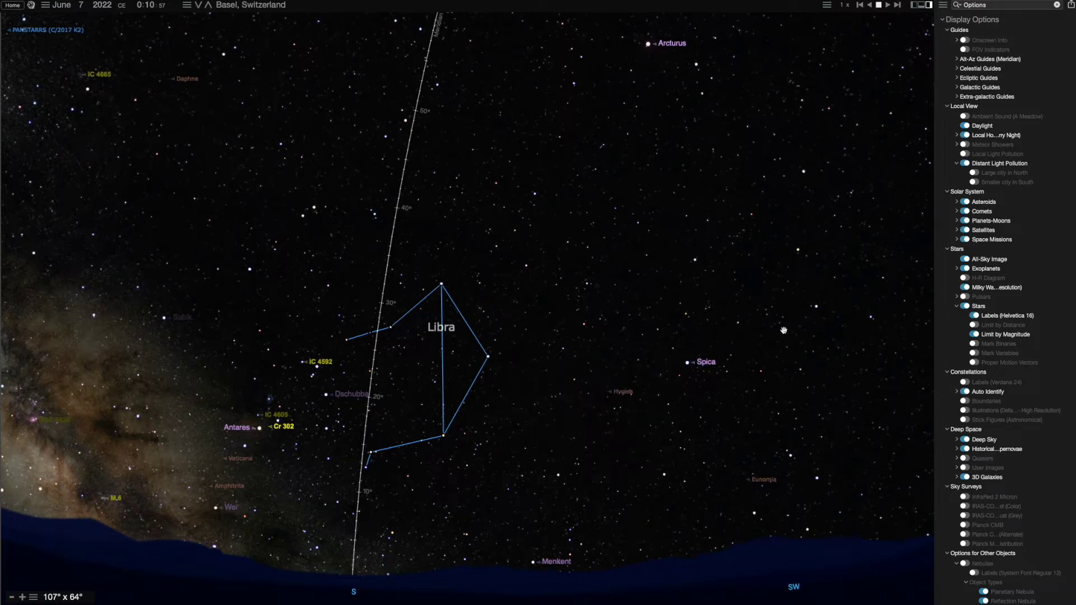
{"action": "left_click_drag", "start_coordinate": [787, 331], "coordinate": [673, 354]}
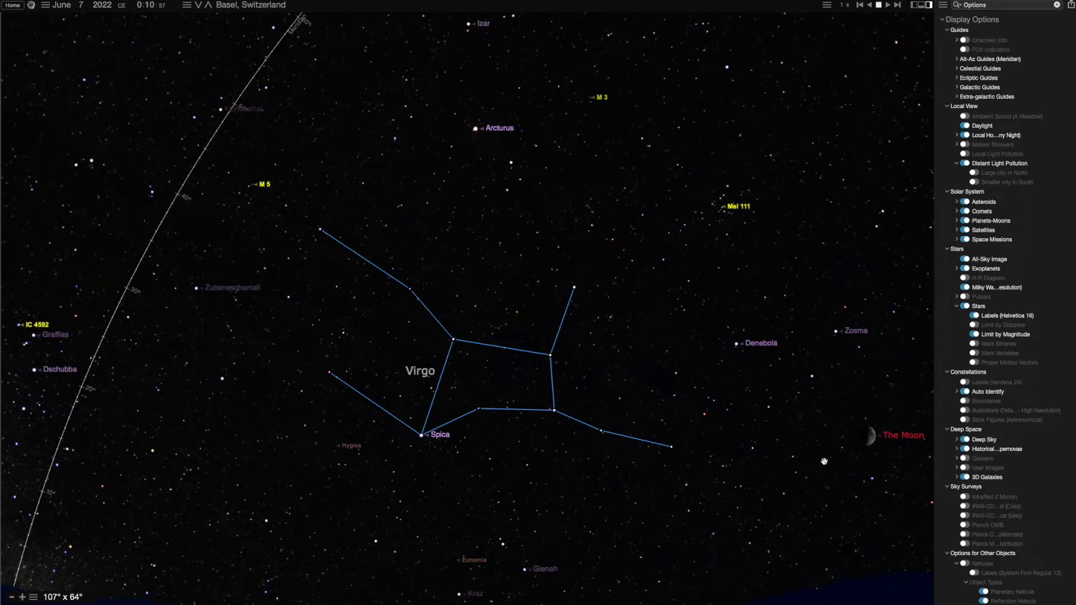
Centre the view on the Moon near Leo and zoom in close on its surface
{"action": "left_click_drag", "start_coordinate": [824, 461], "coordinate": [458, 352]}
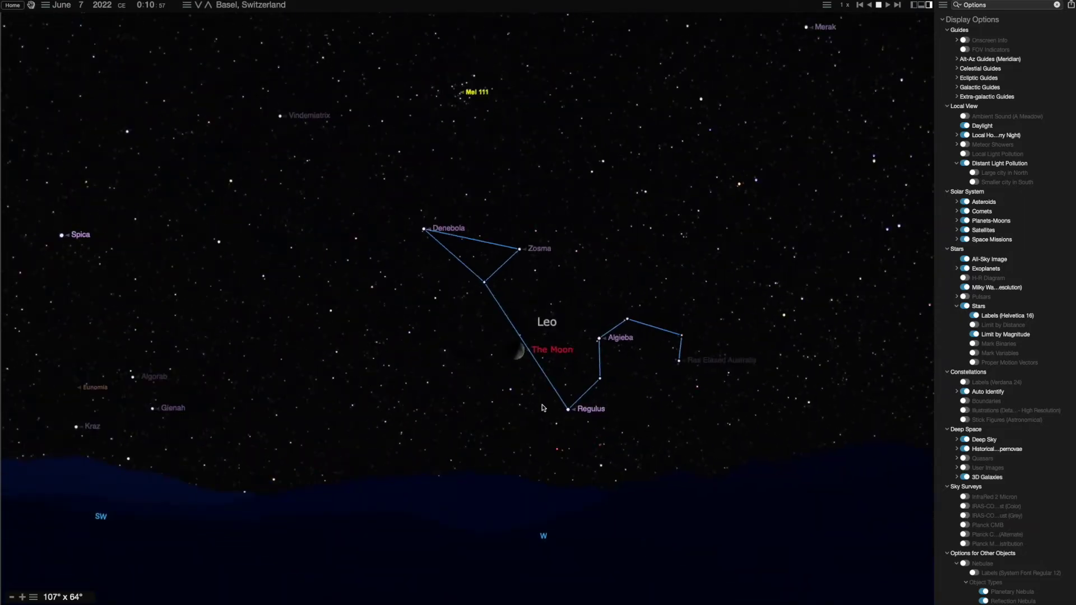
{"action": "mouse_move", "coordinate": [524, 374]}
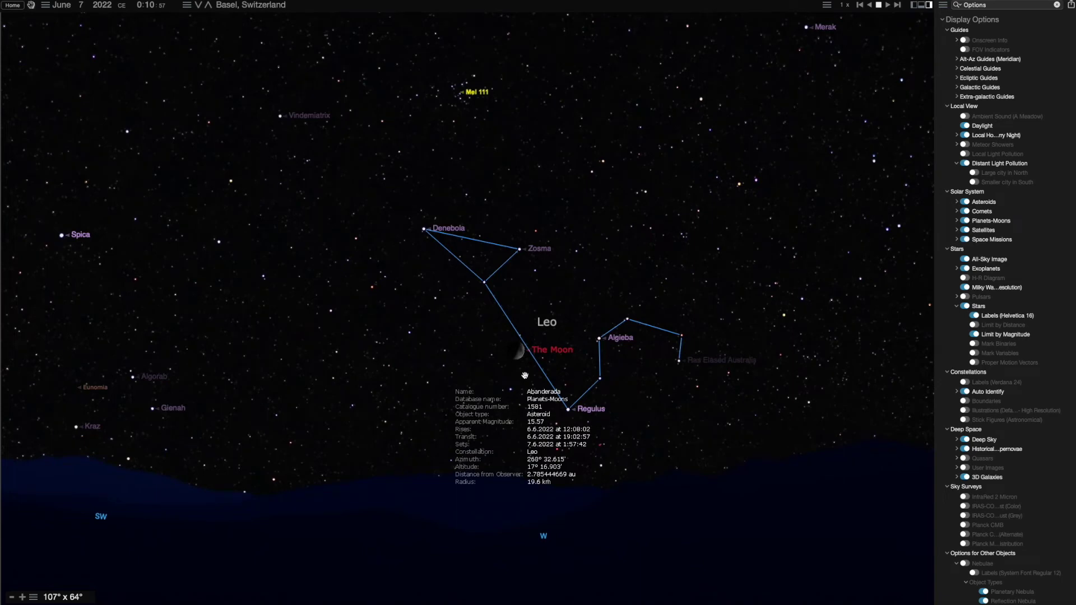
{"action": "scroll", "coordinate": [525, 375], "scroll_direction": "up", "scroll_amount": 10}
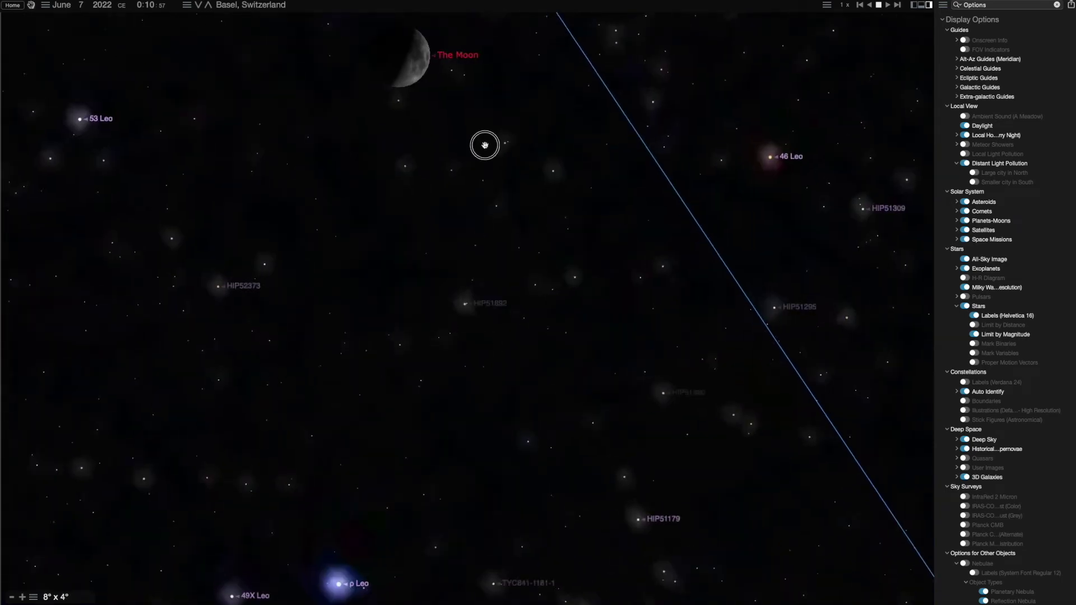
{"action": "left_click_drag", "start_coordinate": [481, 144], "coordinate": [605, 465]}
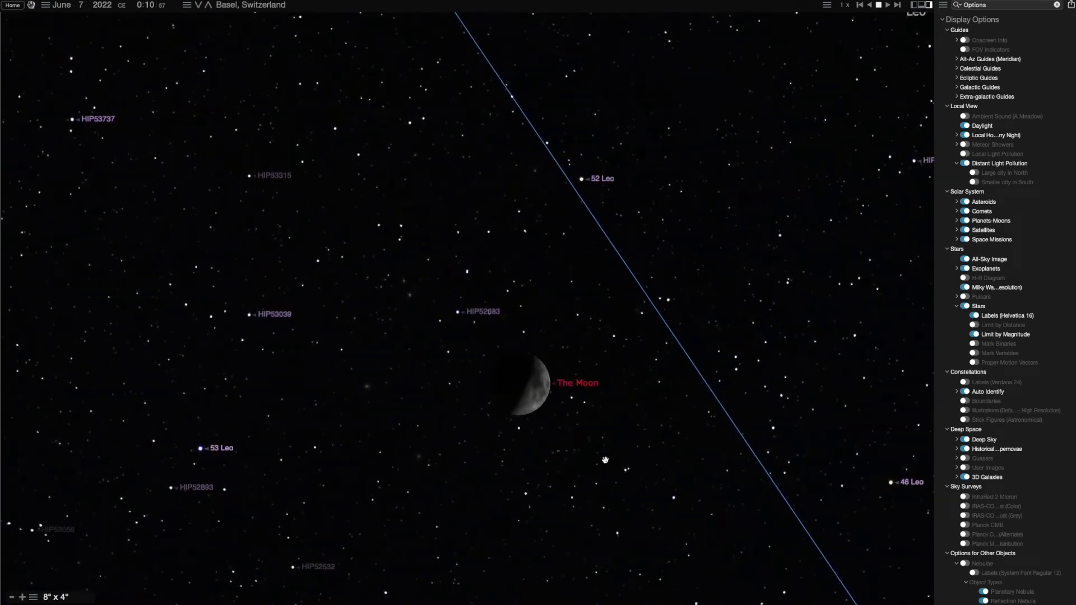
{"action": "scroll", "coordinate": [605, 459], "scroll_direction": "up", "scroll_amount": 6}
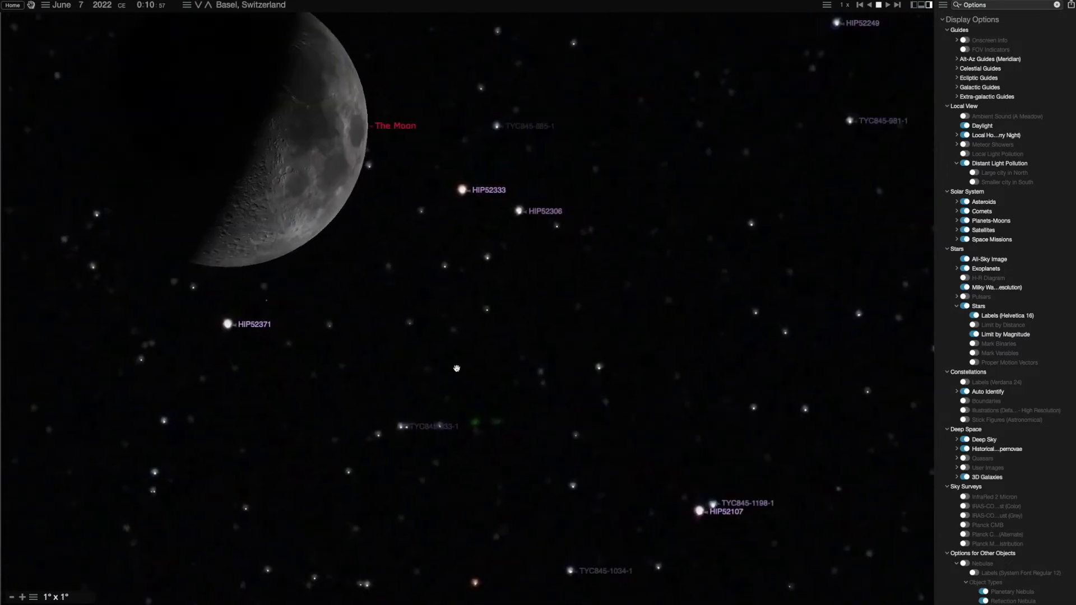
{"action": "left_click", "coordinate": [413, 331]}
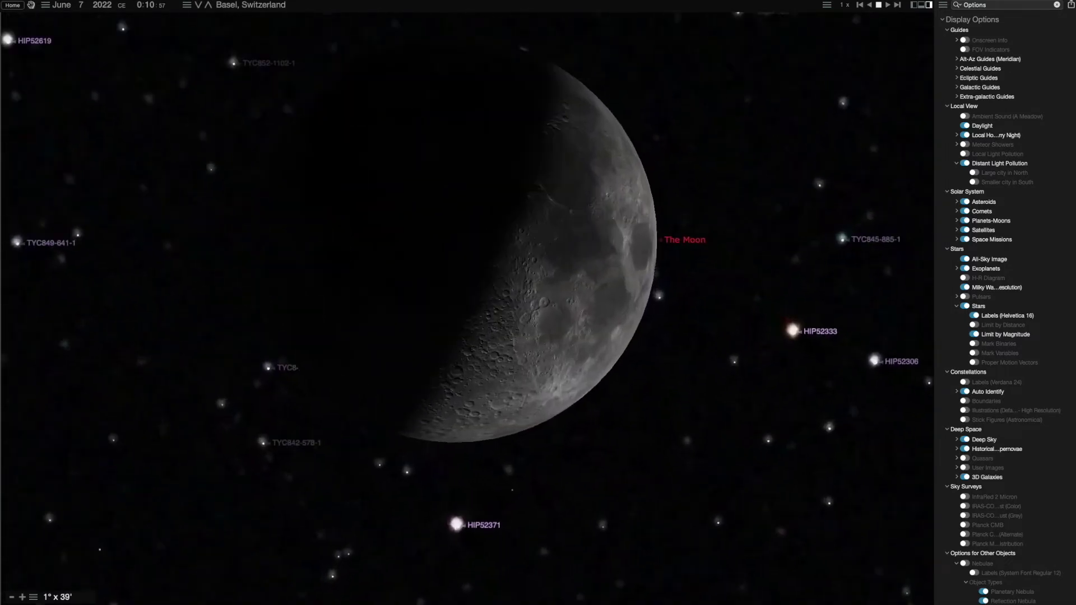
{"action": "scroll", "coordinate": [482, 338], "scroll_direction": "up", "scroll_amount": 3}
{"action": "mouse_move", "coordinate": [635, 423]}
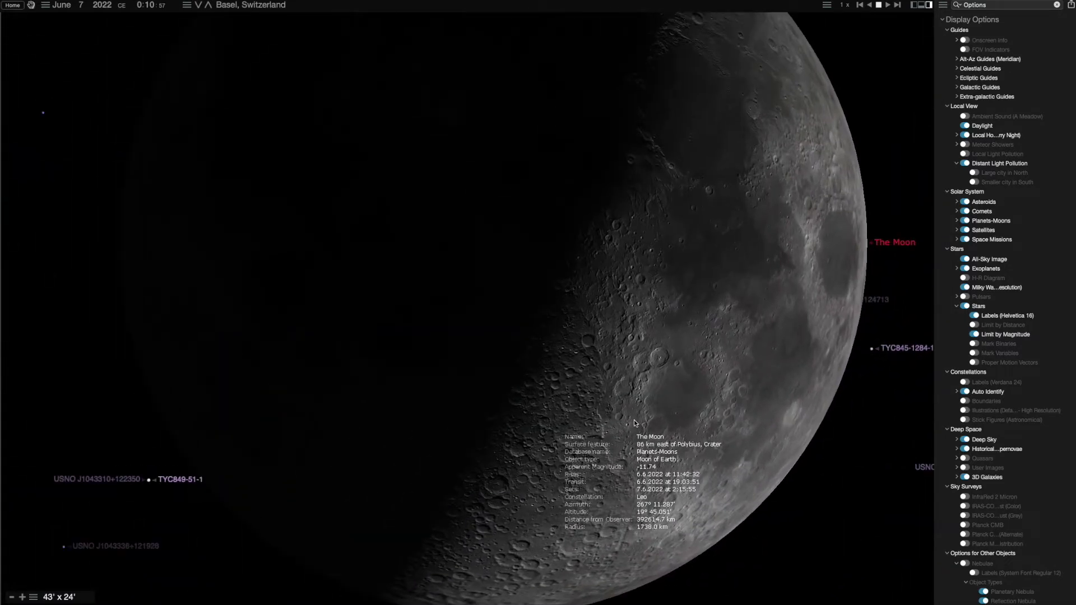
{"action": "scroll", "coordinate": [634, 419], "scroll_direction": "up", "scroll_amount": 3}
{"action": "left_click_drag", "start_coordinate": [576, 373], "coordinate": [632, 386]}
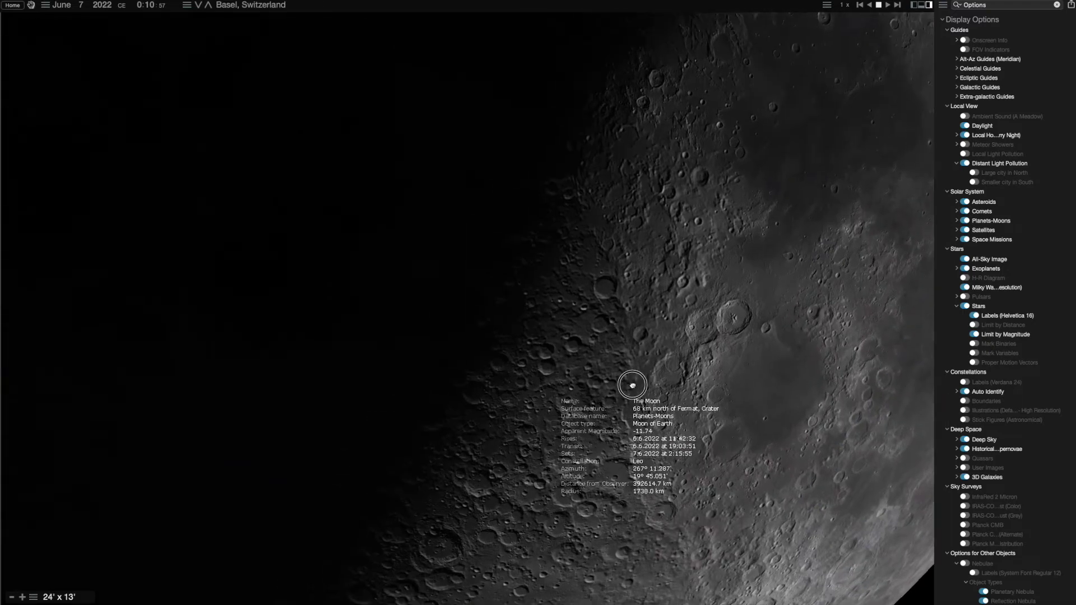
{"action": "scroll", "coordinate": [730, 391], "scroll_direction": "up", "scroll_amount": 3}
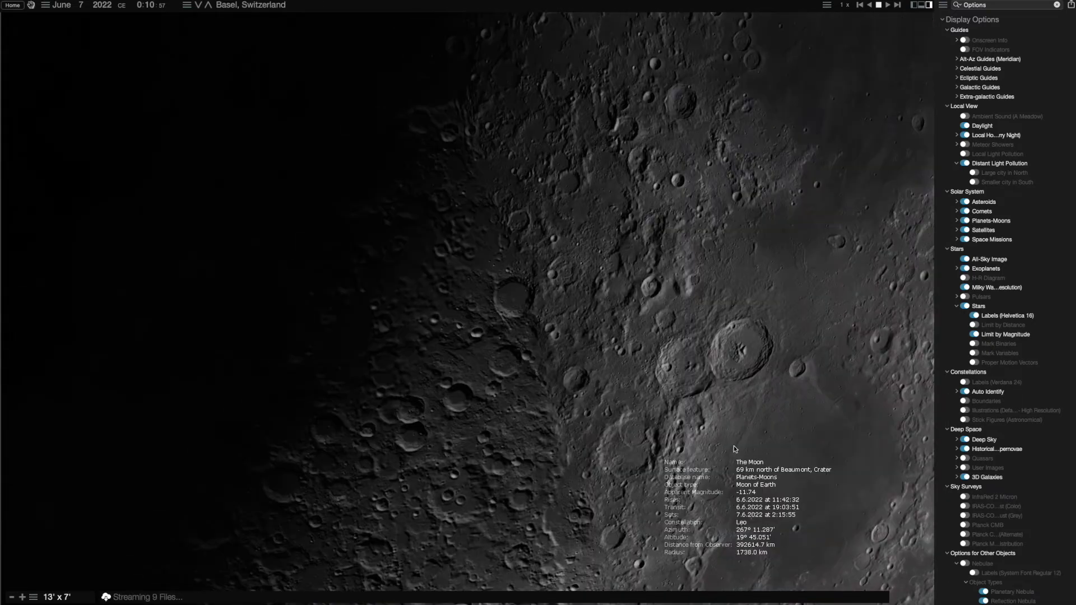
{"action": "scroll", "coordinate": [734, 447], "scroll_direction": "up", "scroll_amount": 3}
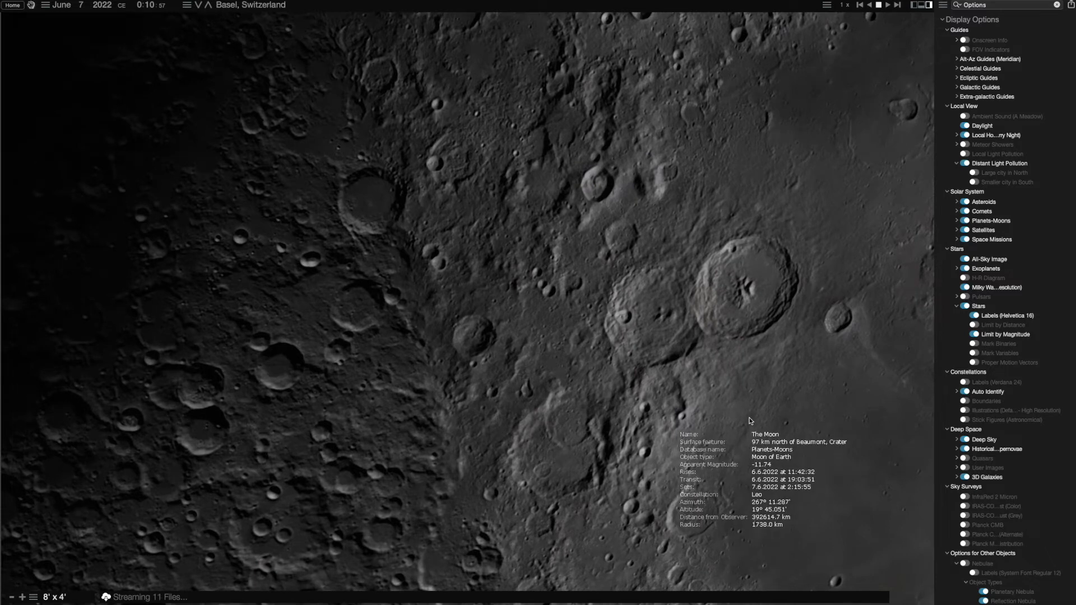
{"action": "scroll", "coordinate": [750, 420], "scroll_direction": "up", "scroll_amount": 2}
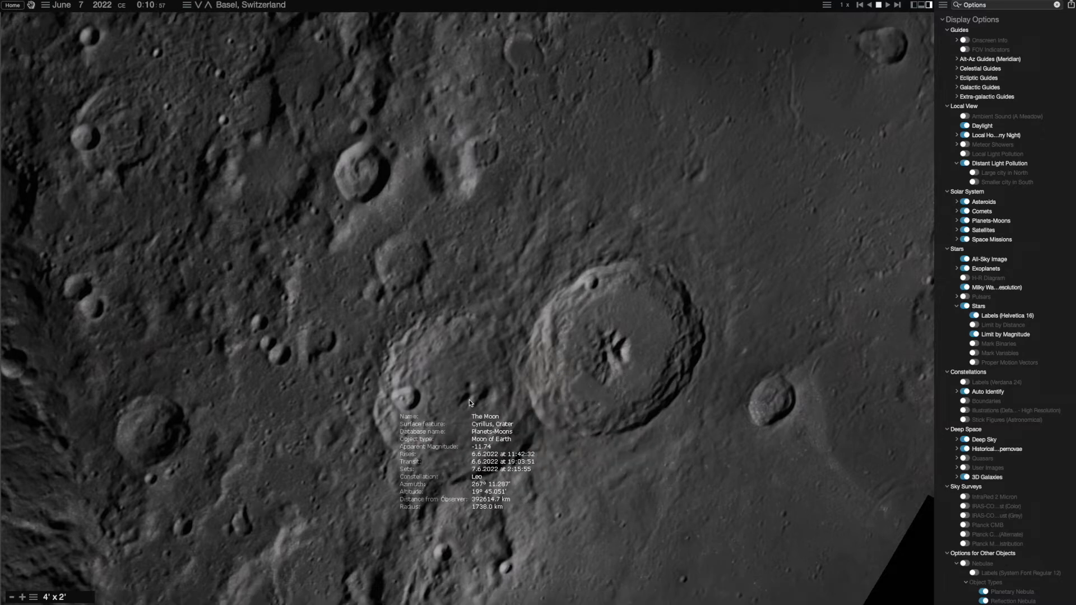
Mark the Theophilus and Cyrillus craters on the Moon's surface
{"action": "right_click", "coordinate": [608, 360]}
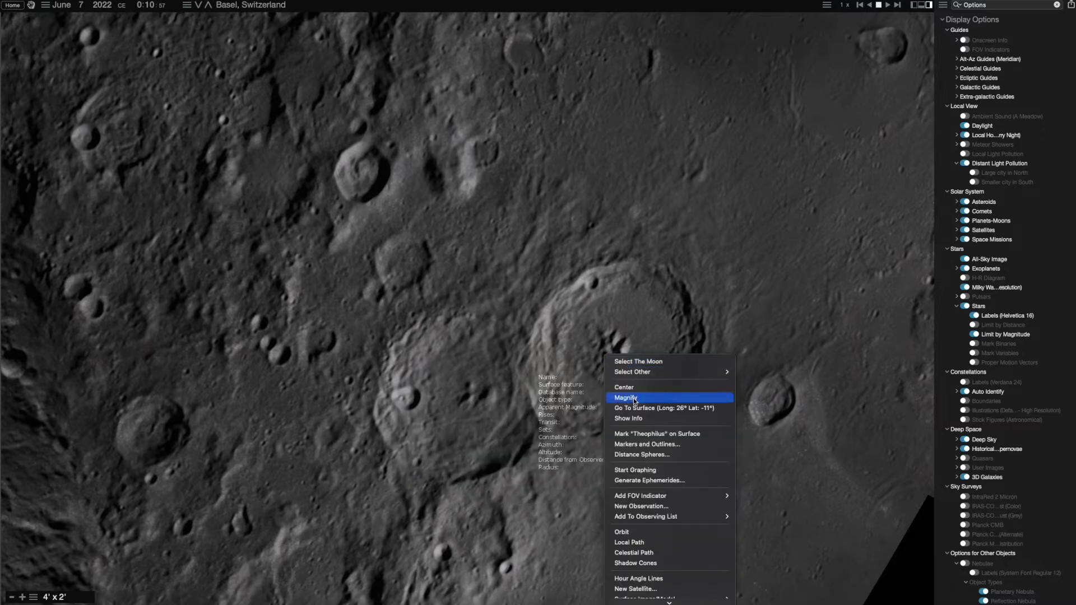
{"action": "left_click", "coordinate": [636, 432]}
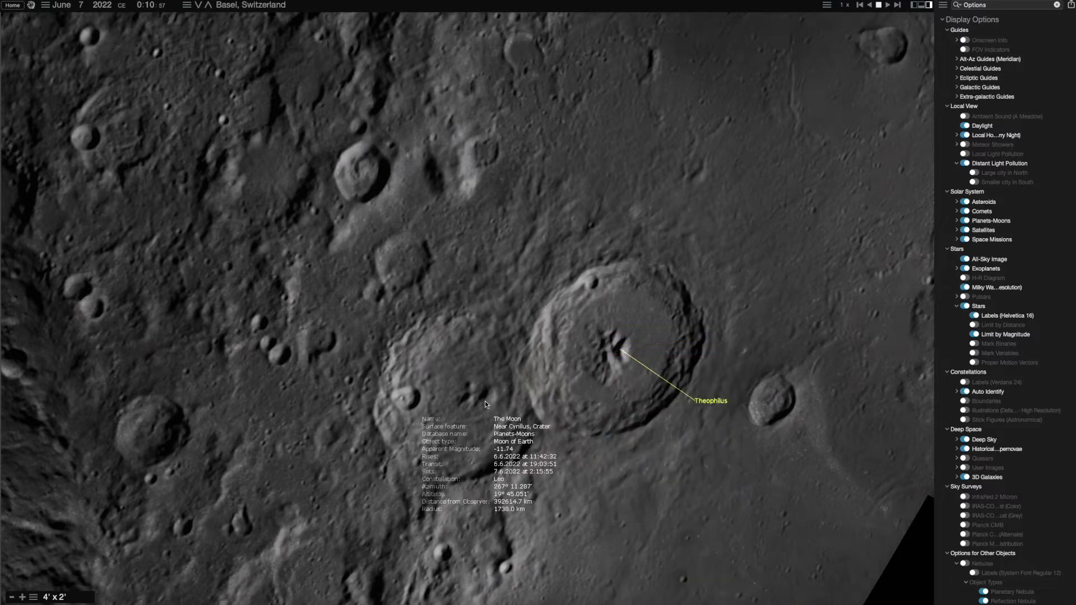
{"action": "right_click", "coordinate": [465, 393]}
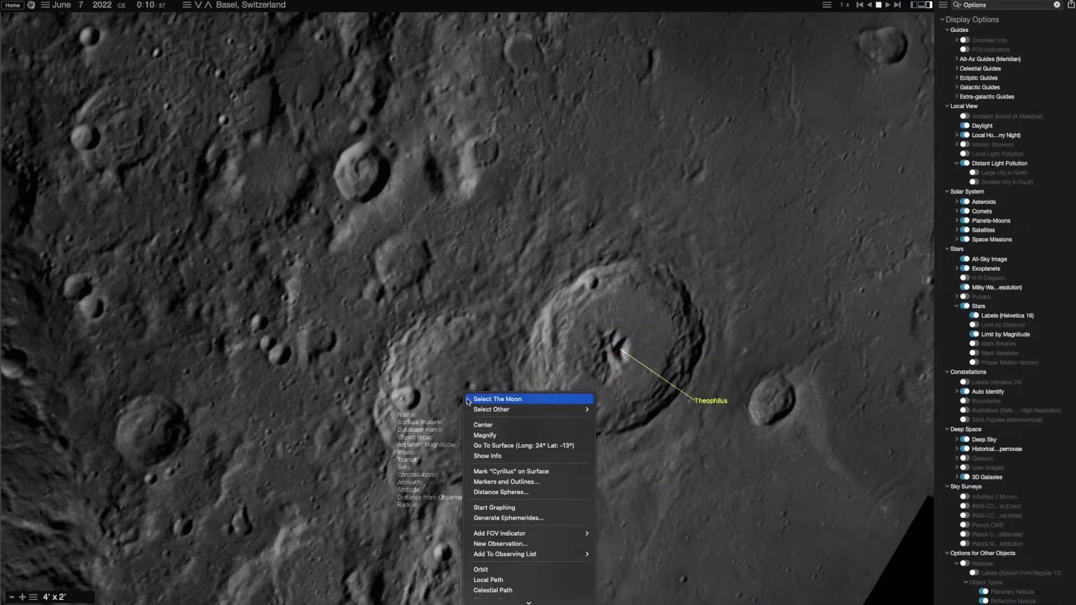
{"action": "left_click", "coordinate": [521, 471]}
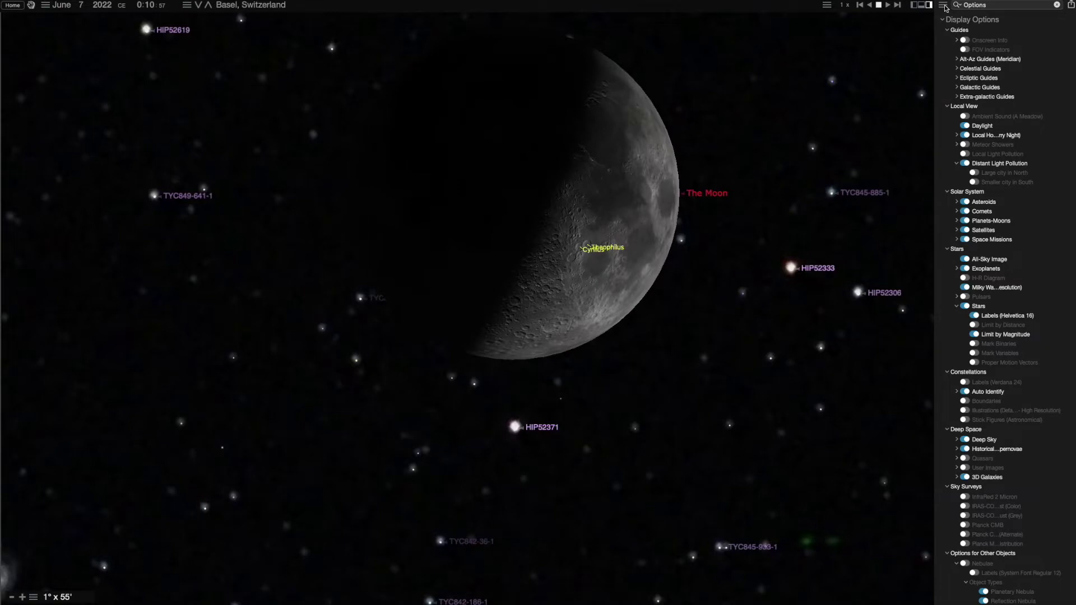
{"action": "left_click", "coordinate": [945, 5]}
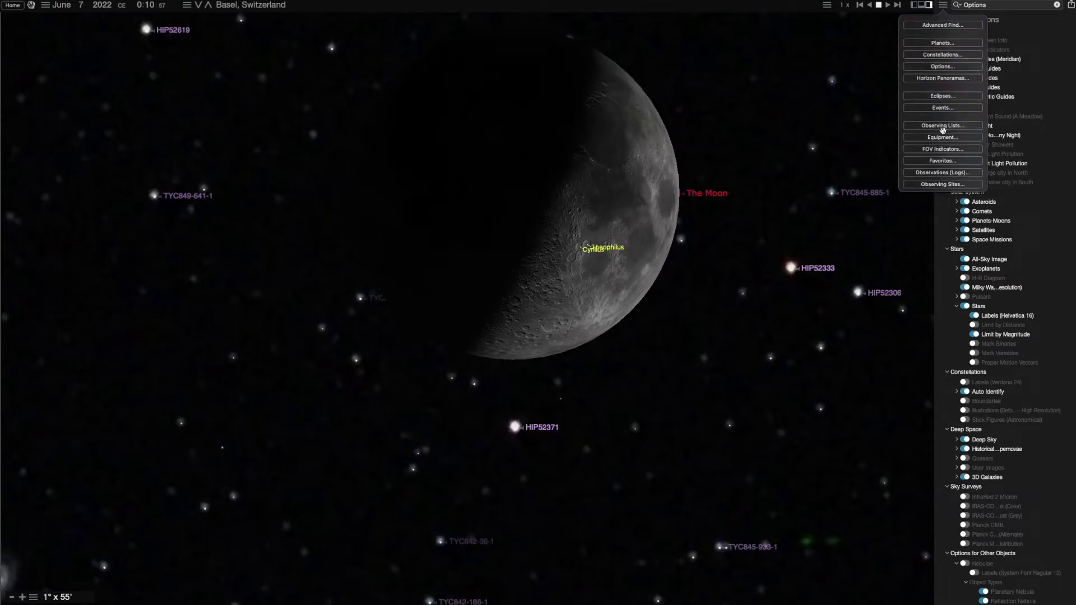
Expand the Tonight's Best observing list and centre the sky on galaxy M 101
{"action": "left_click", "coordinate": [942, 125]}
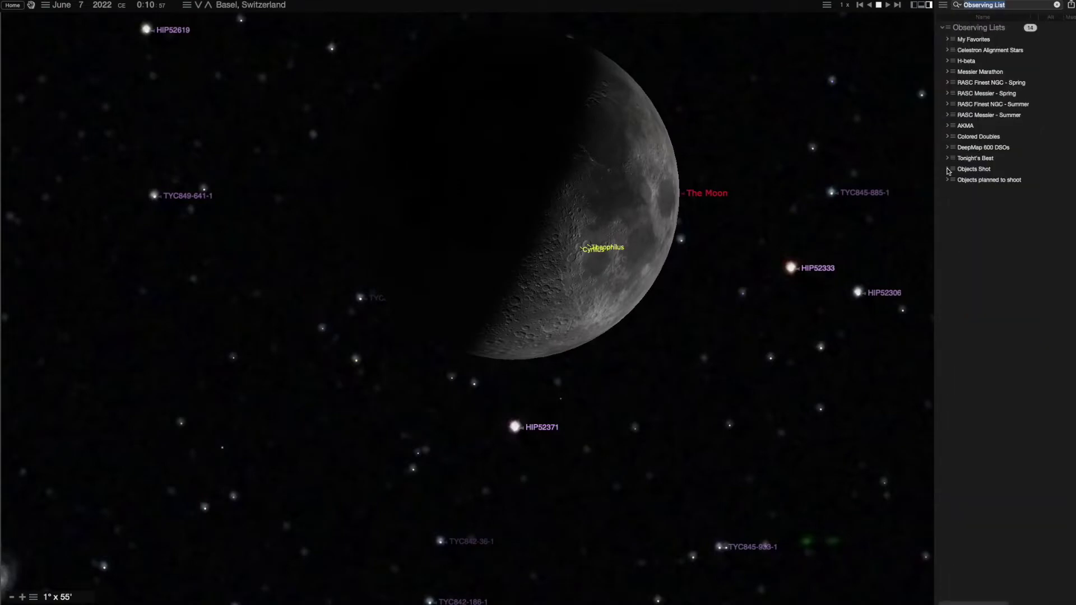
{"action": "left_click", "coordinate": [947, 158]}
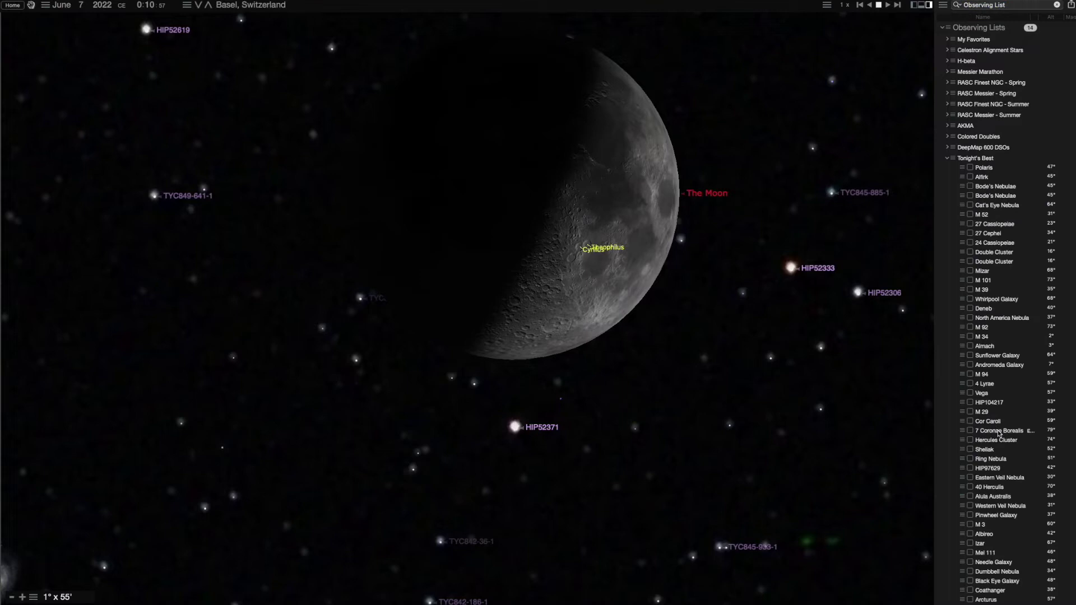
{"action": "double_click", "coordinate": [987, 284]}
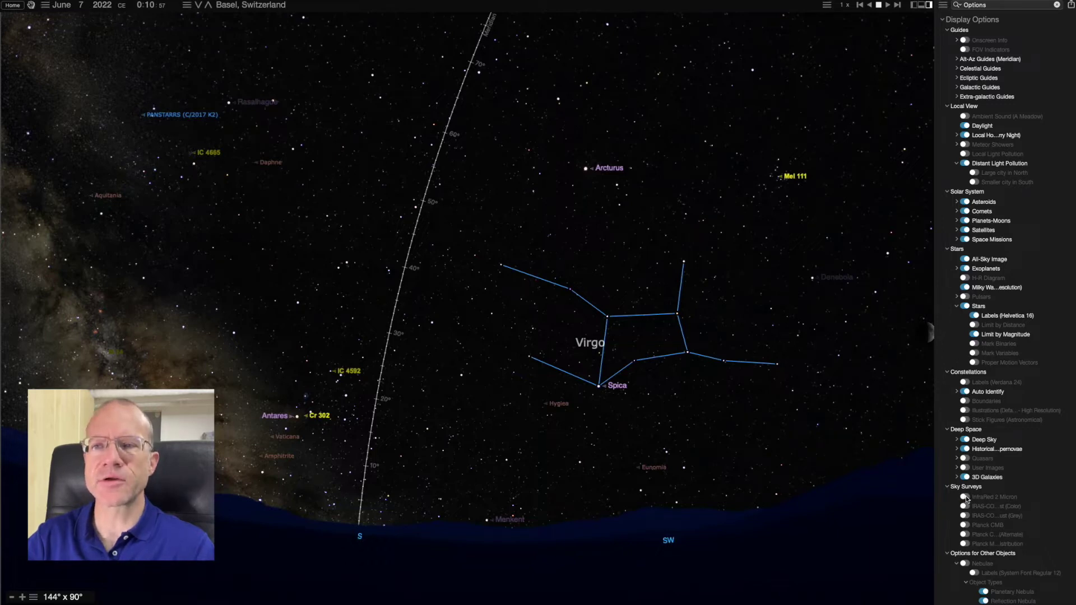
Turn on the InfraRed 2 Micron survey, pan to the eastern horizon and centre on Cygnus
{"action": "left_click", "coordinate": [965, 497]}
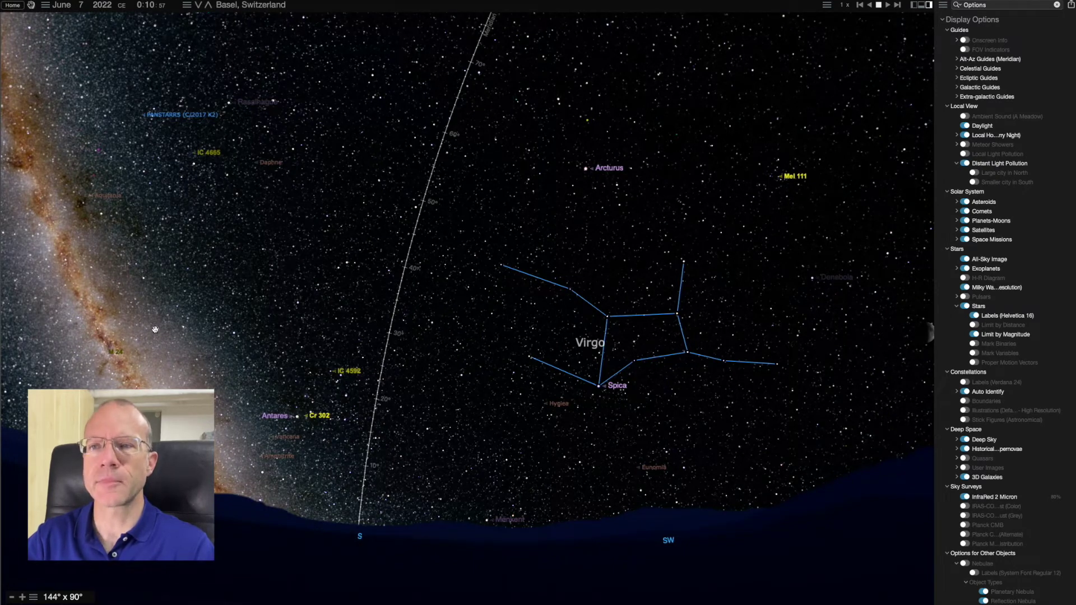
{"action": "left_click_drag", "start_coordinate": [156, 329], "coordinate": [732, 430]}
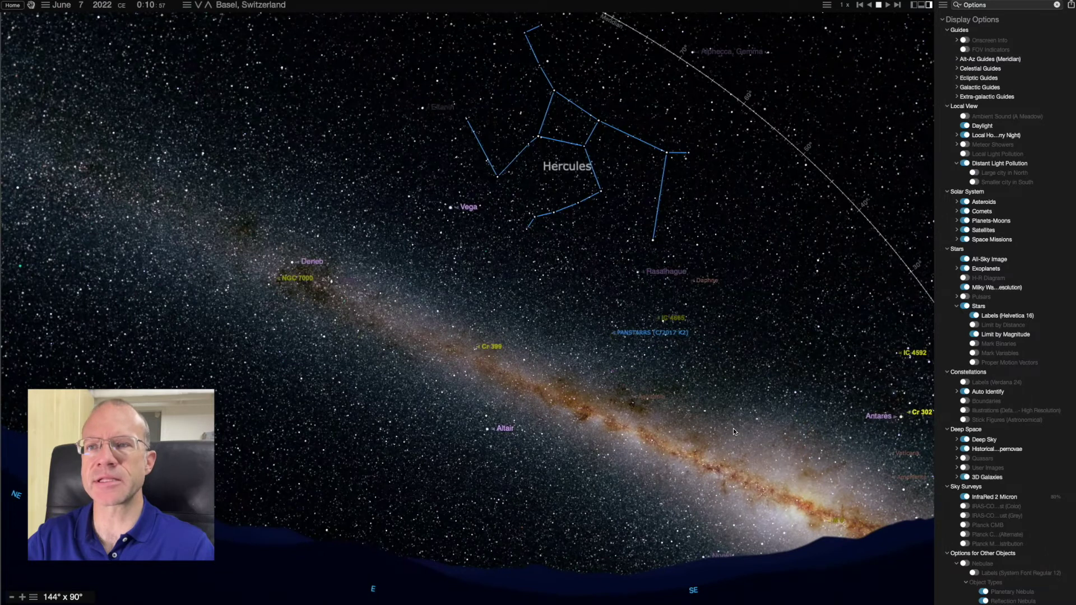
{"action": "left_click", "coordinate": [396, 418]}
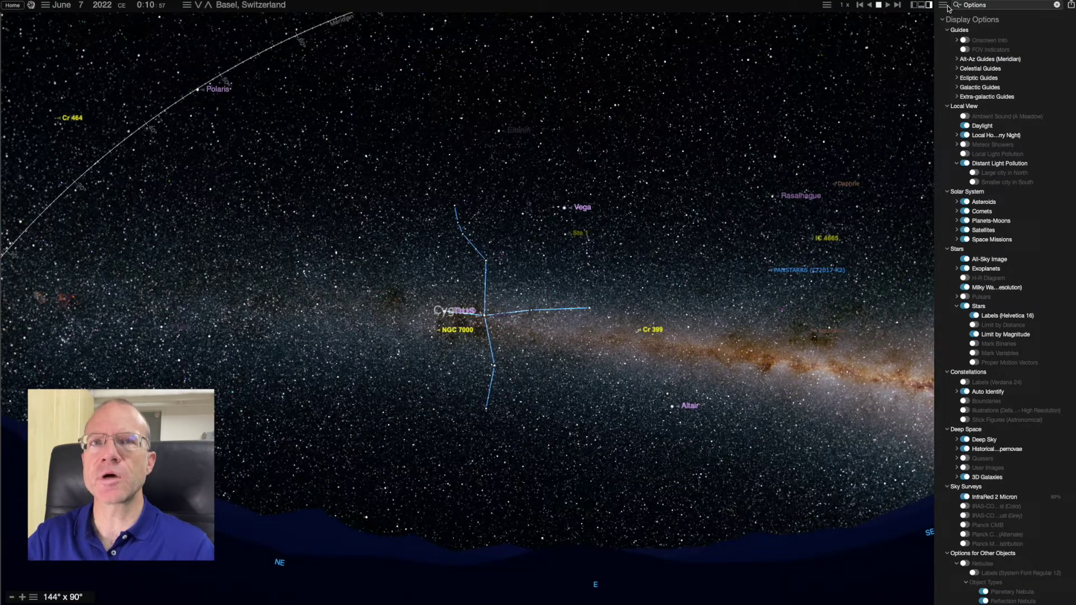
Search 'orion nebu' to jump to the Orion Nebula and zoom in on IC 434
{"action": "key", "text": "super+a"}
{"action": "type", "text": "orion nebu"}
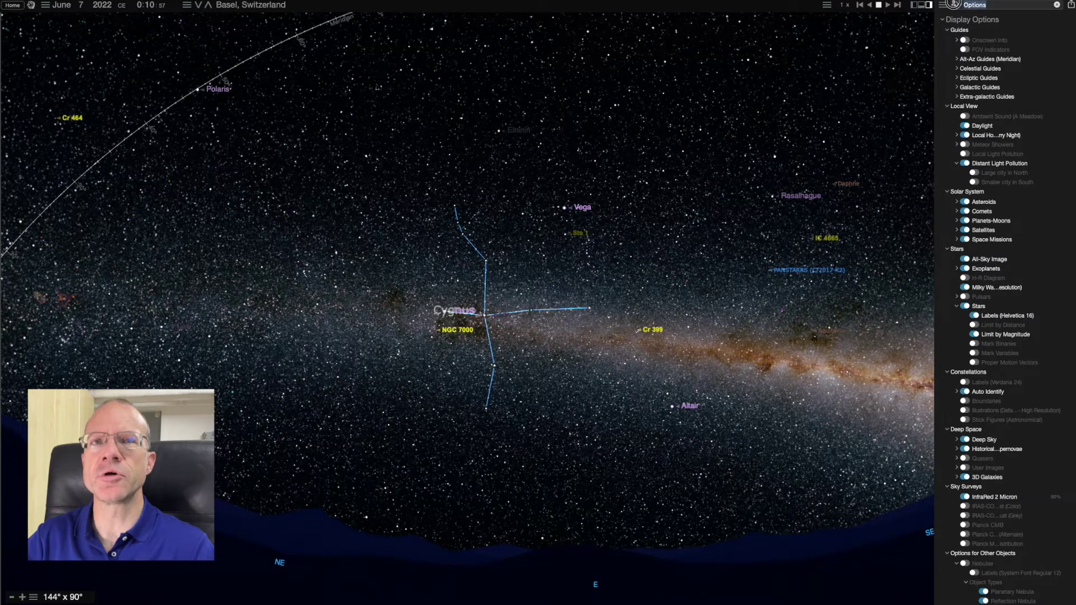
{"action": "key", "text": "Return"}
{"action": "scroll", "coordinate": [556, 340], "scroll_direction": "up", "scroll_amount": 10}
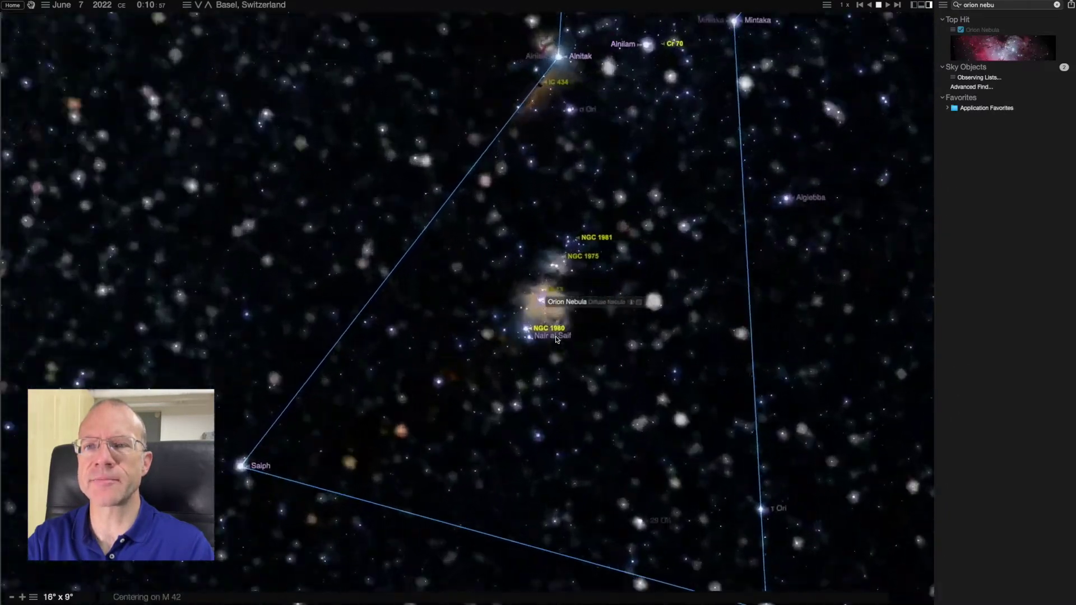
{"action": "scroll", "coordinate": [516, 367], "scroll_direction": "up", "scroll_amount": 5}
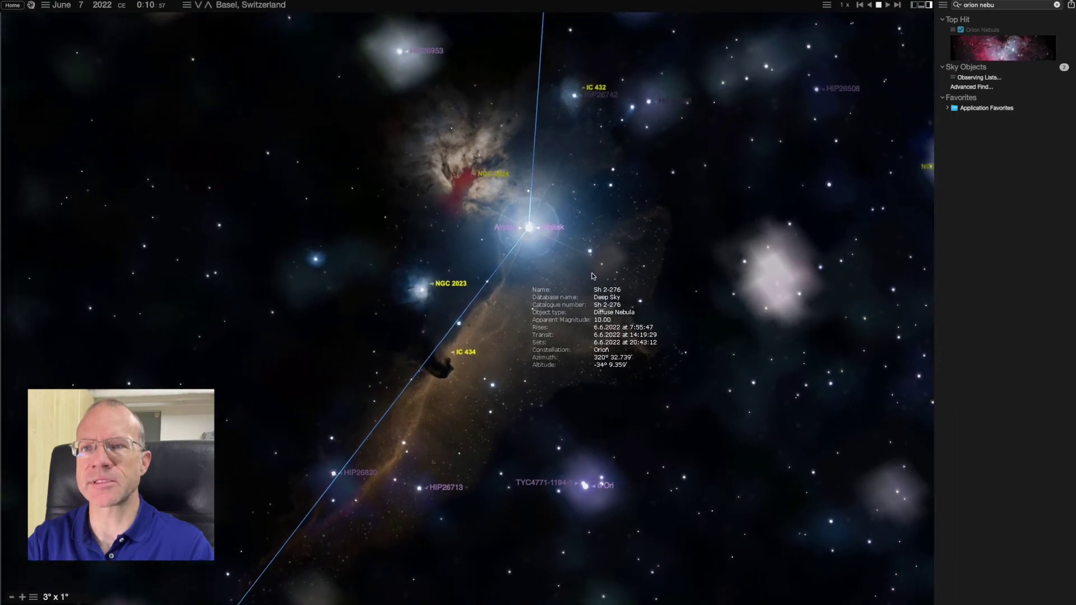
Re-enable the InfraRed 2 Micron survey in Display Options
{"action": "left_click", "coordinate": [964, 497]}
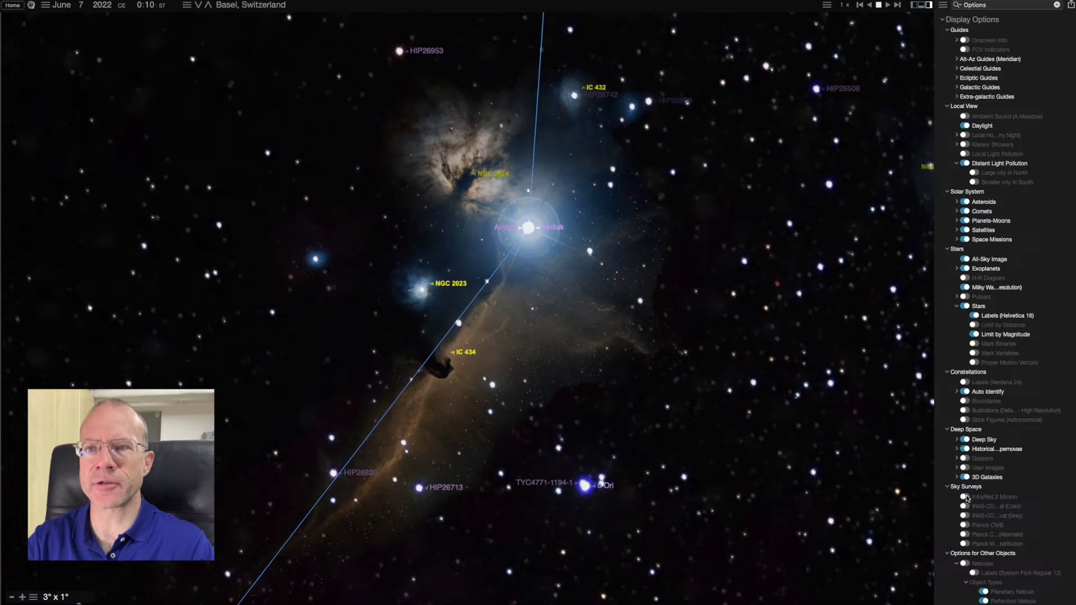
{"action": "left_click", "coordinate": [964, 497]}
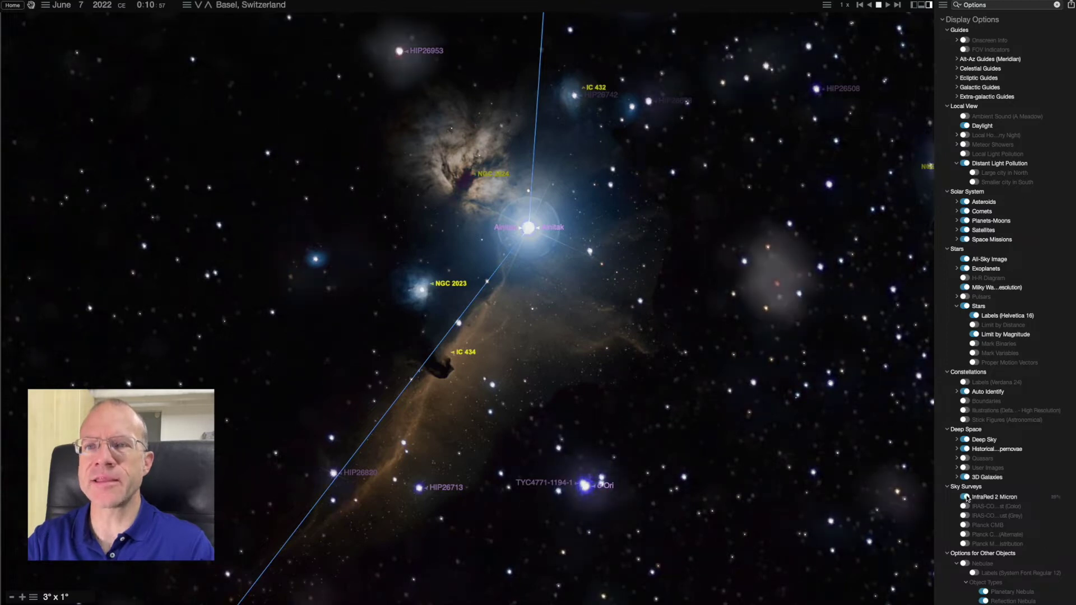
{"action": "left_click", "coordinate": [965, 497]}
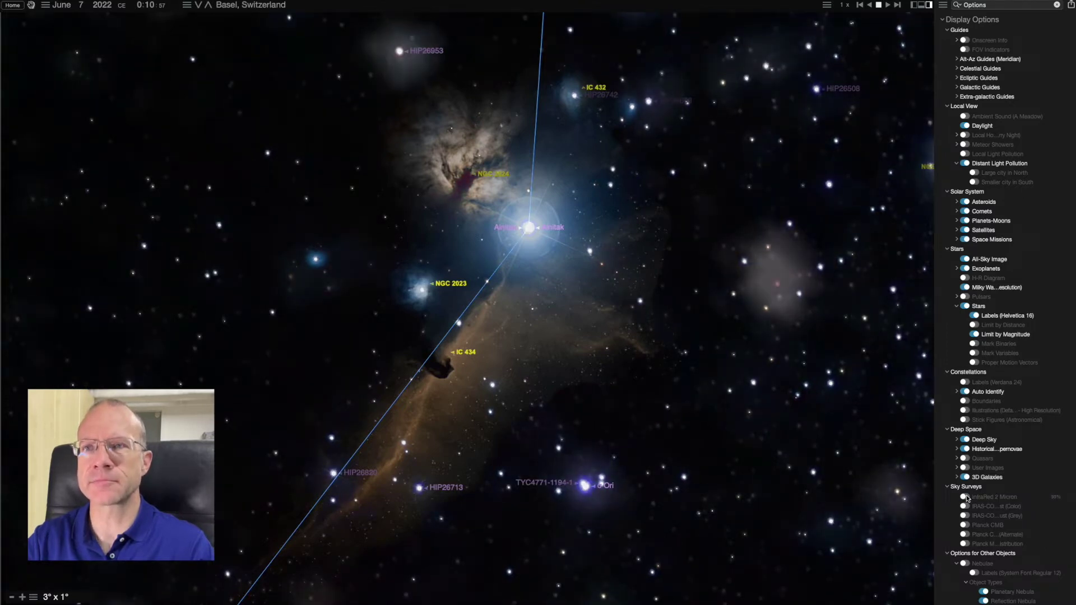
{"action": "left_click", "coordinate": [964, 497]}
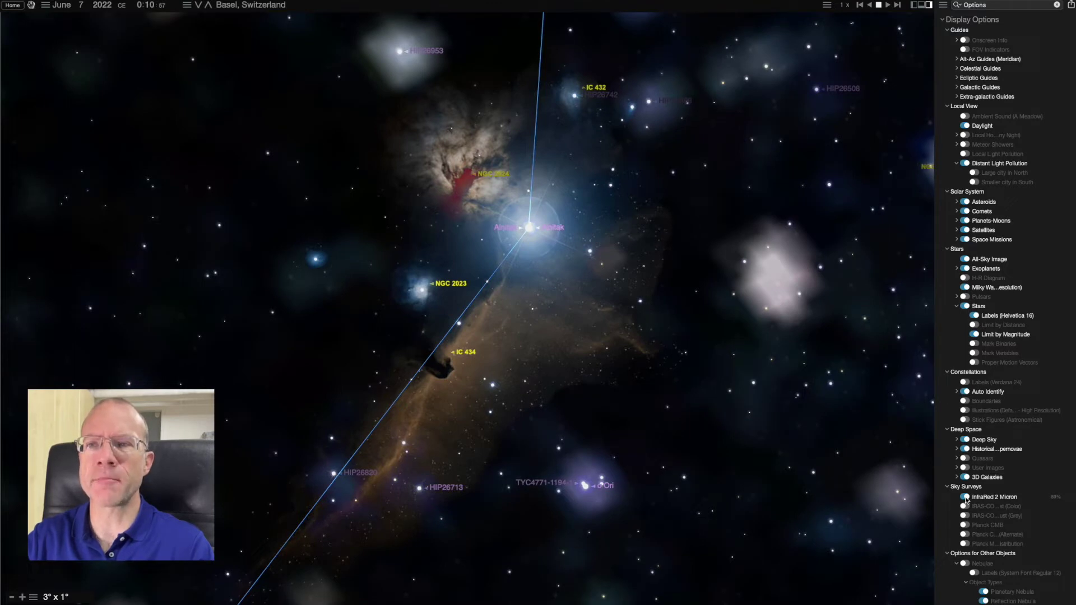
Turn off InfraRed 2 Micron and try the IRAS Color survey on and off
{"action": "left_click", "coordinate": [965, 498]}
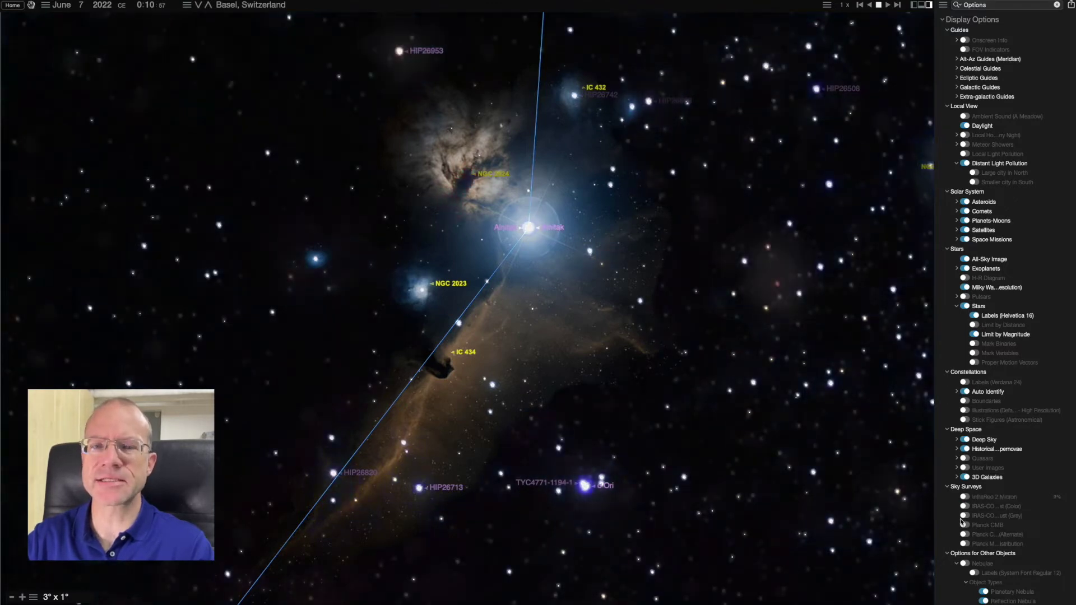
{"action": "left_click", "coordinate": [964, 507]}
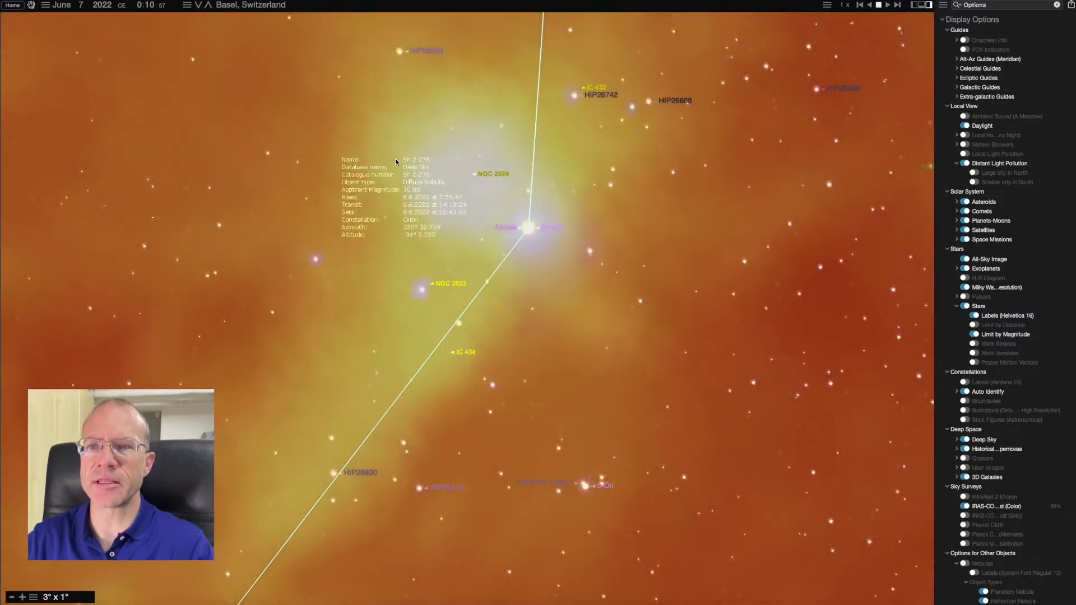
{"action": "mouse_move", "coordinate": [628, 271]}
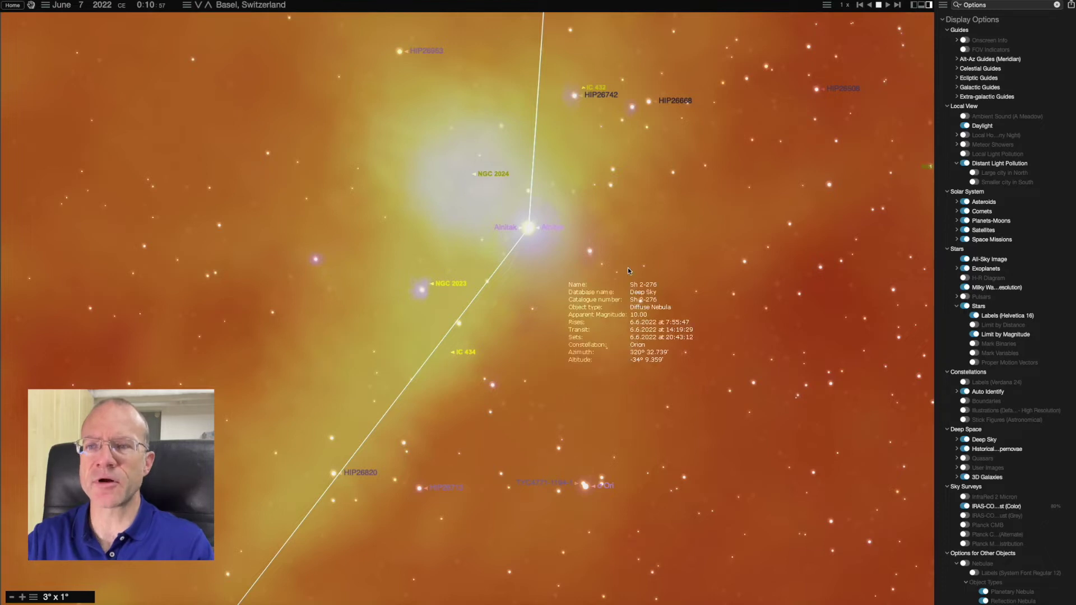
{"action": "left_click", "coordinate": [964, 506]}
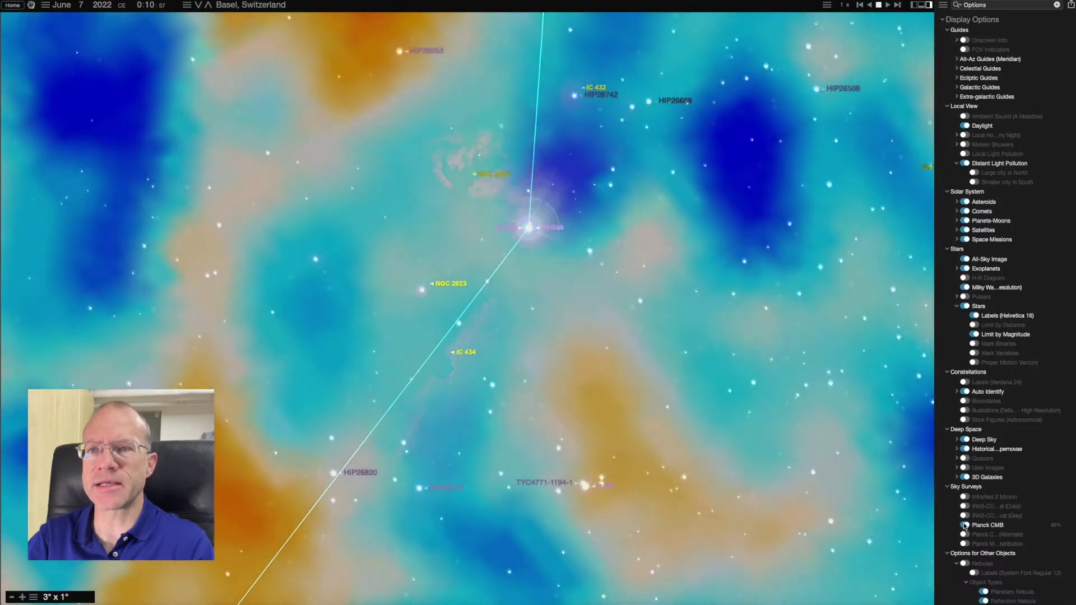
Turn off Planck CMB and toggle the blue Planck survey on and off
{"action": "left_click", "coordinate": [965, 525]}
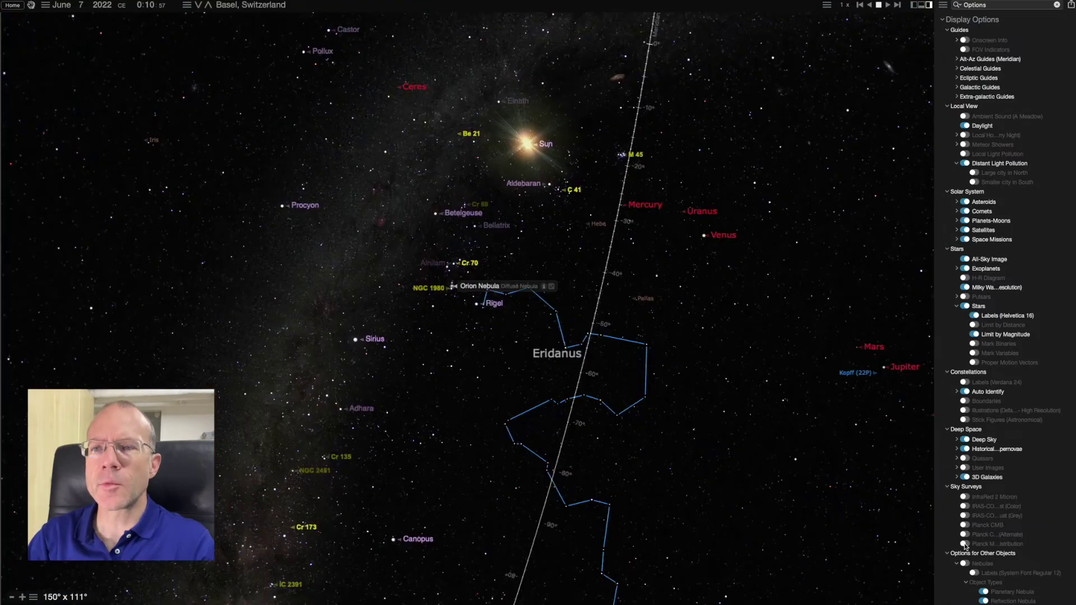
{"action": "left_click", "coordinate": [964, 543]}
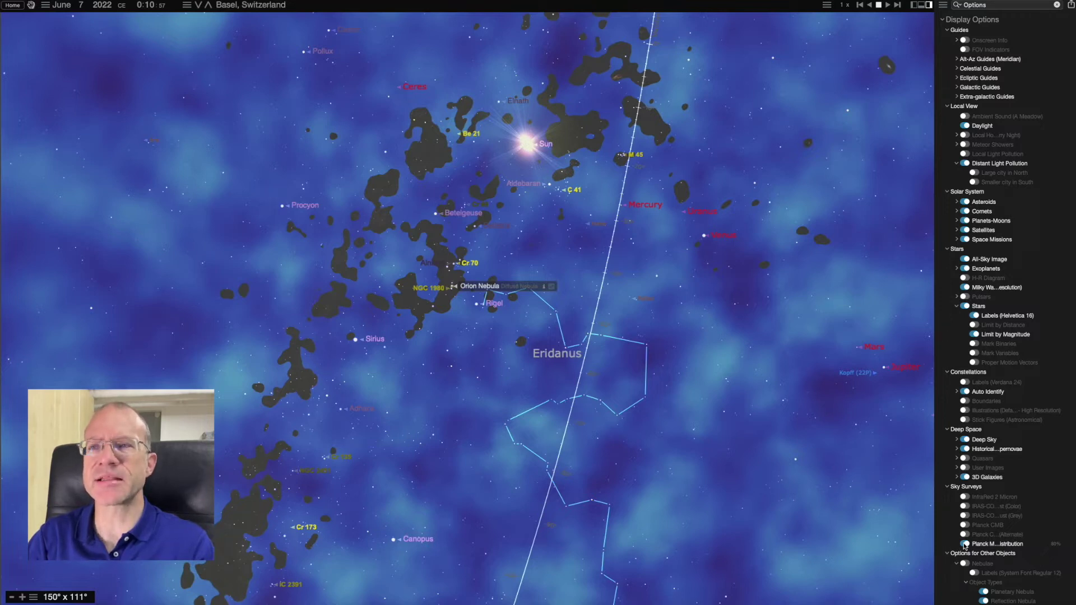
{"action": "left_click", "coordinate": [964, 545]}
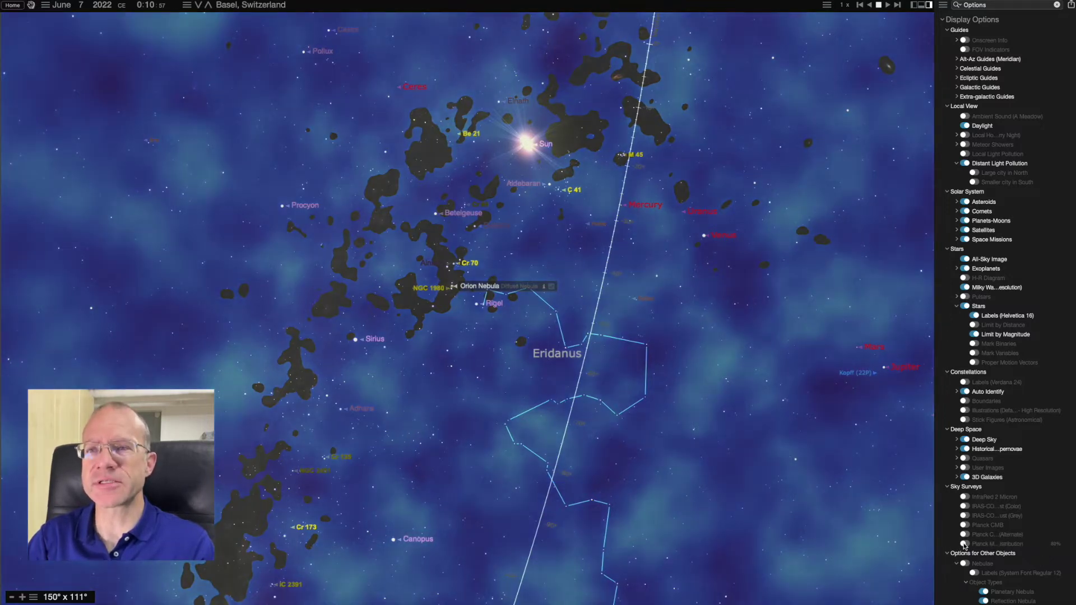
Start the Mars lesson from SkyGuide's Our Solar System guided tours
{"action": "left_click", "coordinate": [913, 5]}
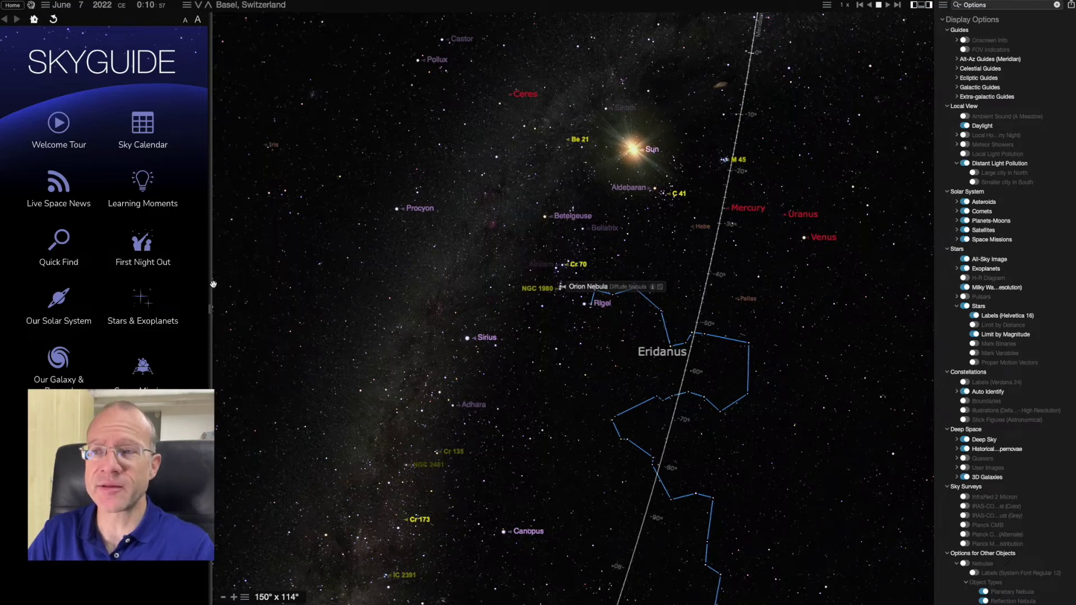
{"action": "left_click", "coordinate": [55, 307]}
{"action": "left_click", "coordinate": [54, 382]}
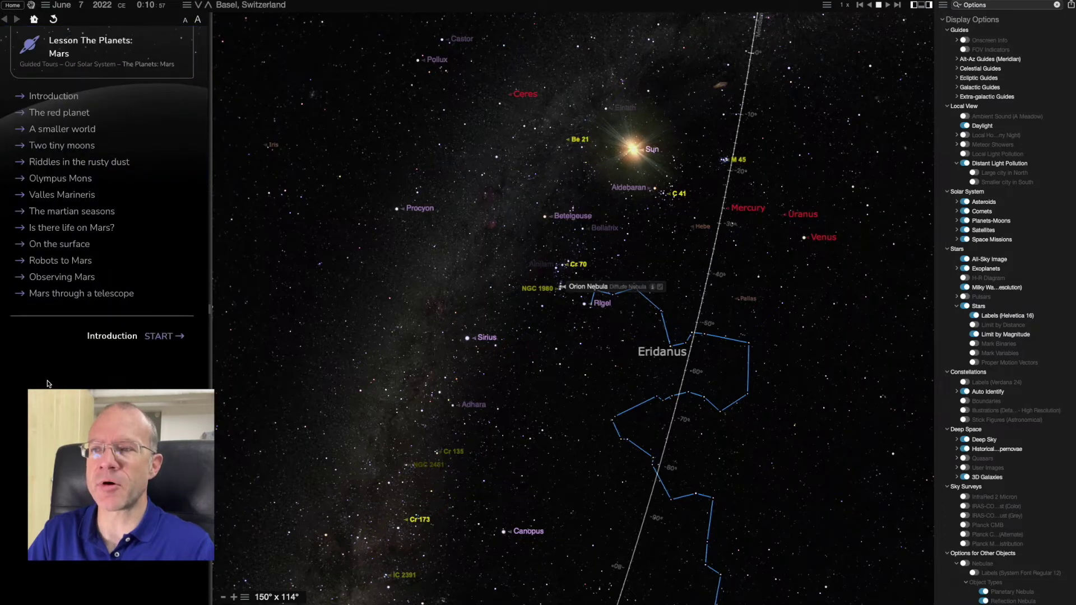
{"action": "left_click", "coordinate": [51, 98]}
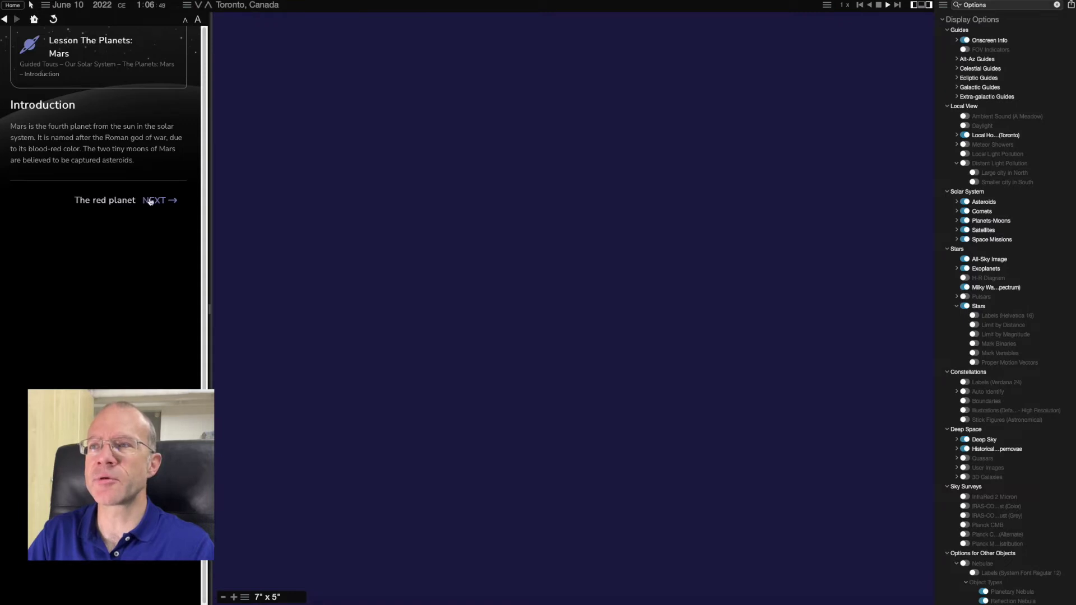
Step through the Mars lesson to Riddles in the Rusty Dust, then return to SkyGuide home
{"action": "left_click", "coordinate": [149, 202]}
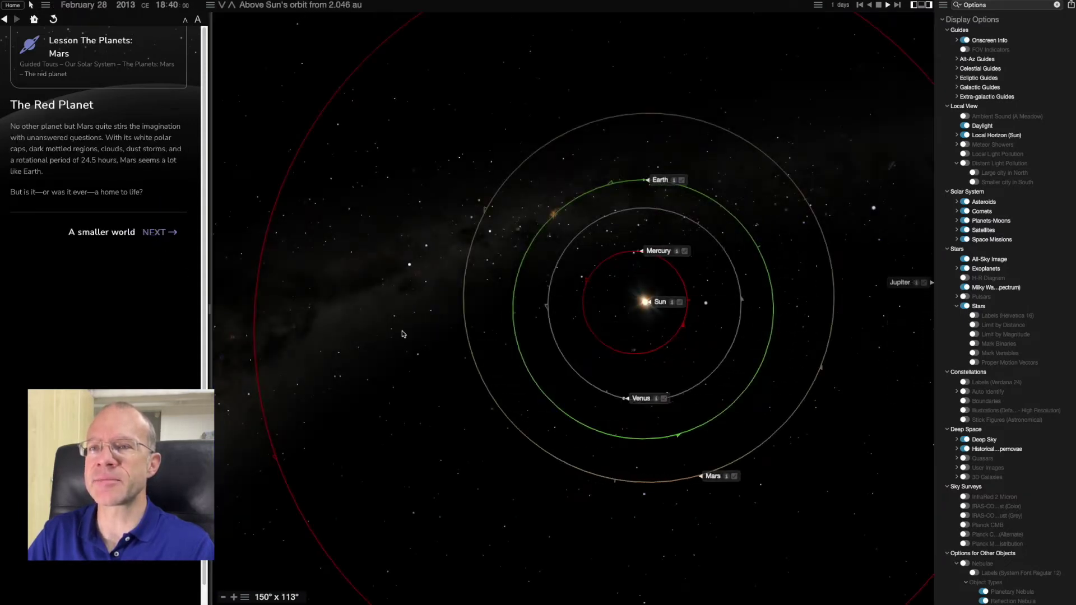
{"action": "left_click", "coordinate": [156, 233]}
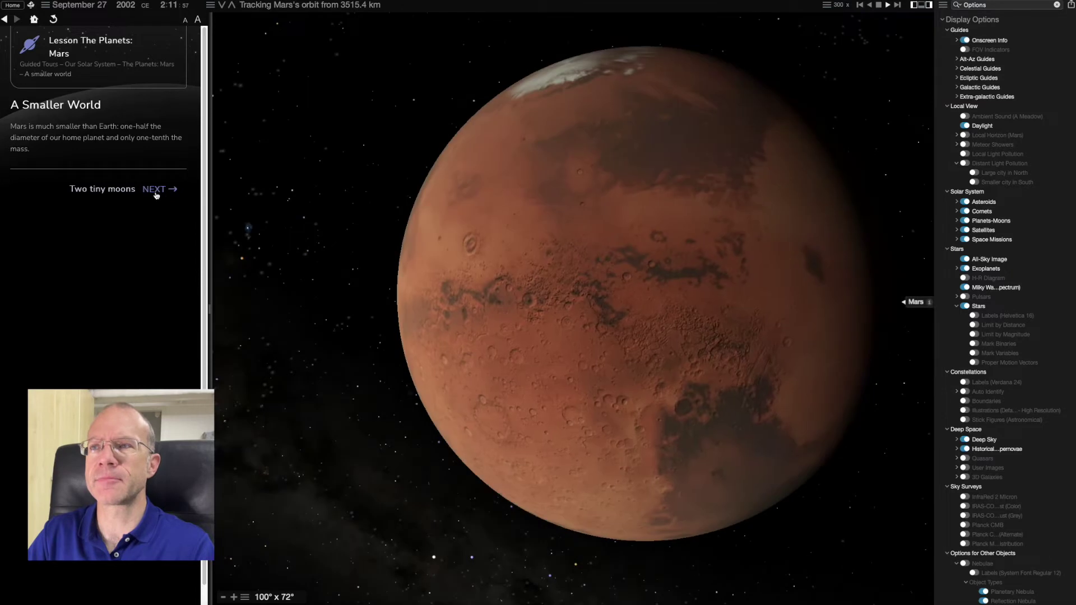
{"action": "left_click", "coordinate": [155, 190]}
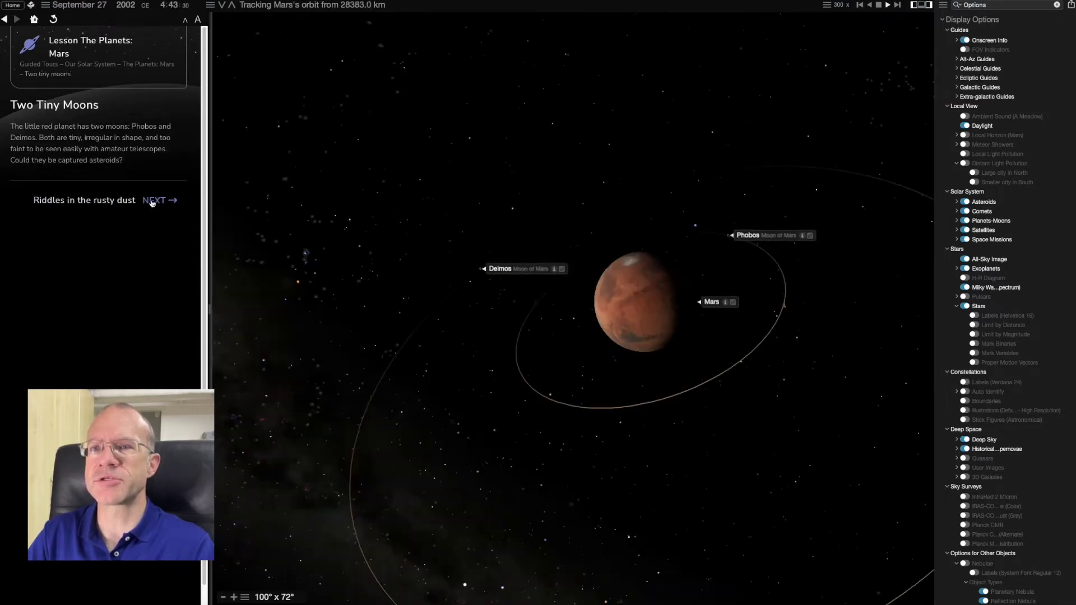
{"action": "left_click", "coordinate": [152, 201]}
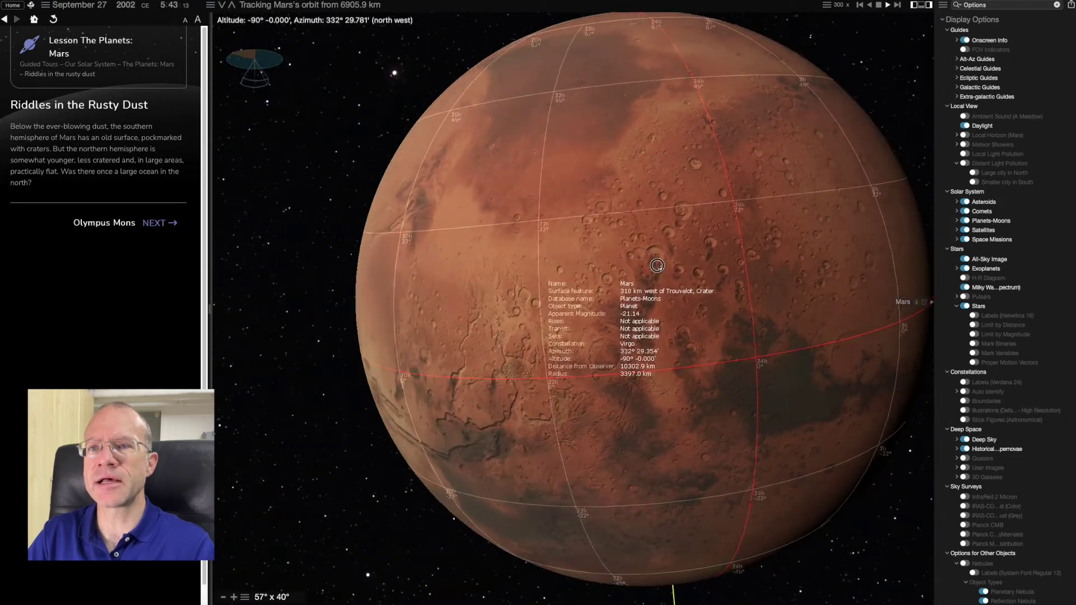
{"action": "scroll", "coordinate": [644, 253], "scroll_direction": "down", "scroll_amount": 5}
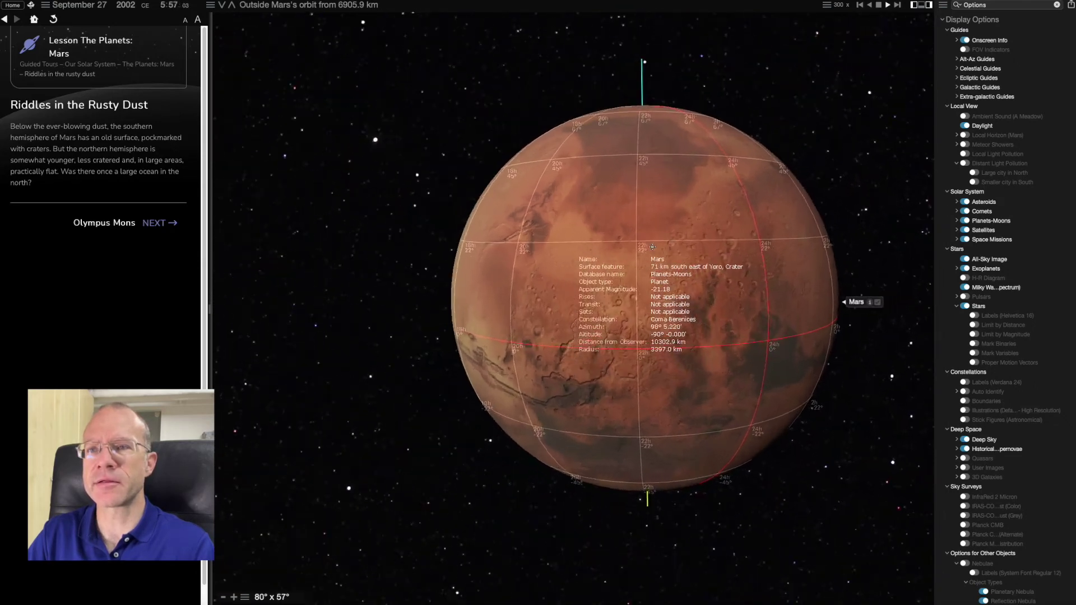
{"action": "scroll", "coordinate": [664, 256], "scroll_direction": "up", "scroll_amount": 8}
{"action": "scroll", "coordinate": [643, 241], "scroll_direction": "up", "scroll_amount": 4}
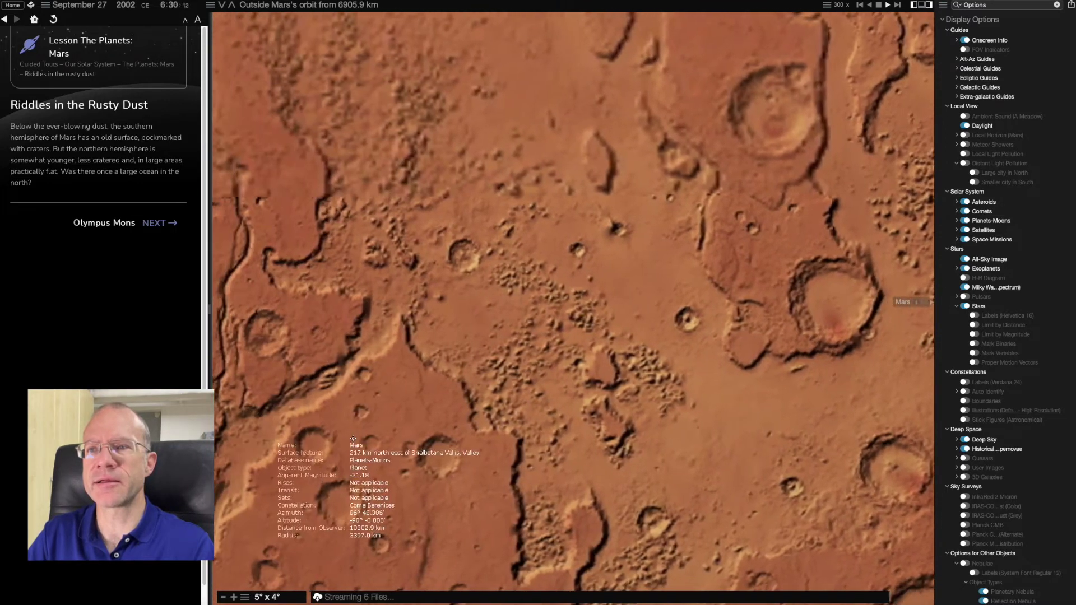
{"action": "left_click", "coordinate": [34, 19]}
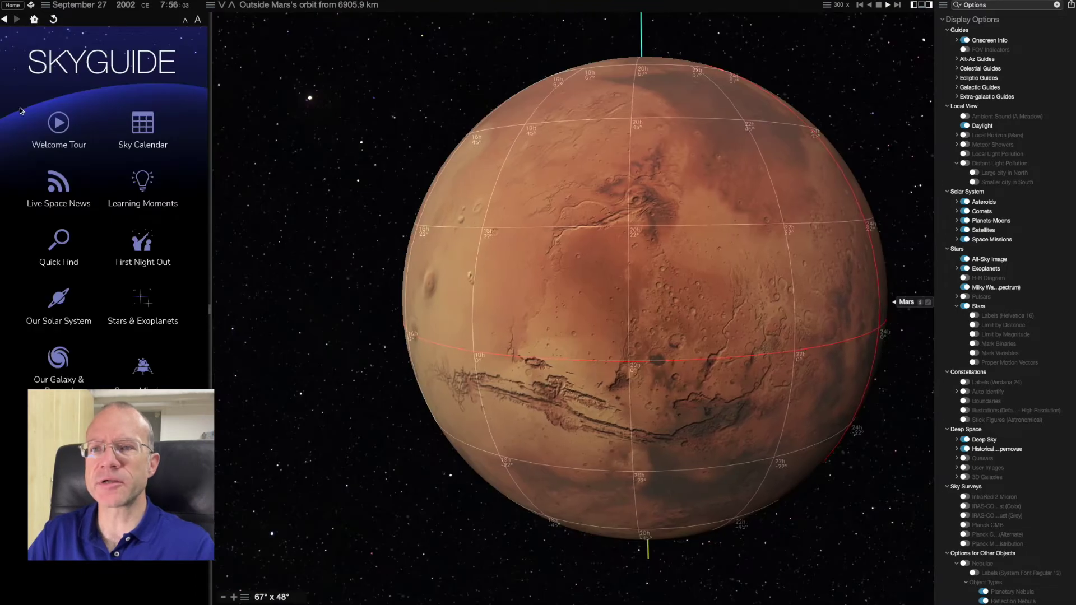
Browse the Sky Calendar's June 2022 events and view the June 10 Morning Planet Bonanza
{"action": "left_click", "coordinate": [147, 129]}
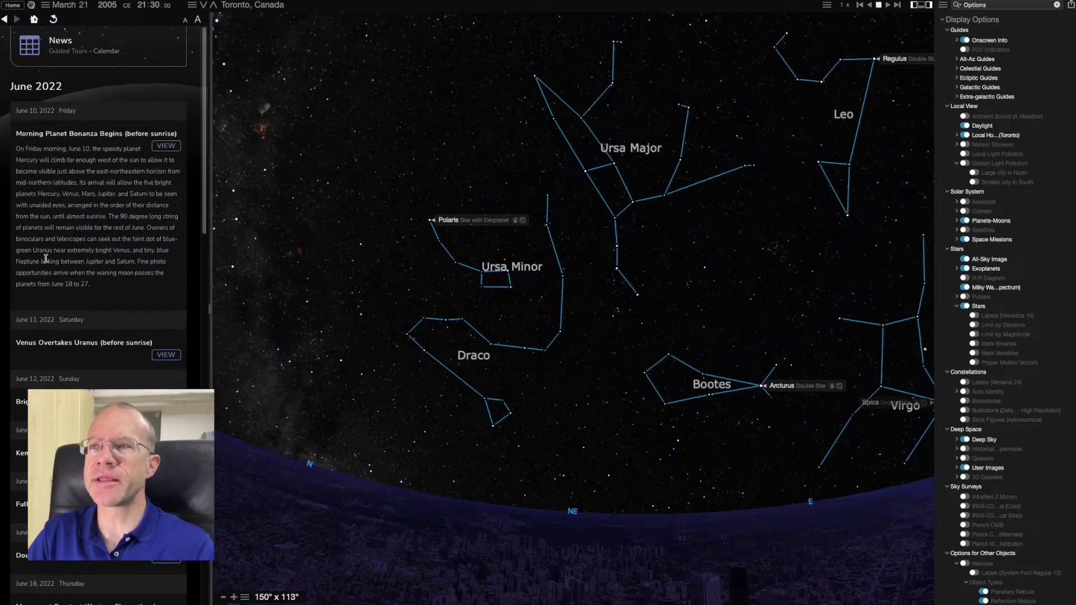
{"action": "scroll", "coordinate": [46, 258], "scroll_direction": "down", "scroll_amount": 10}
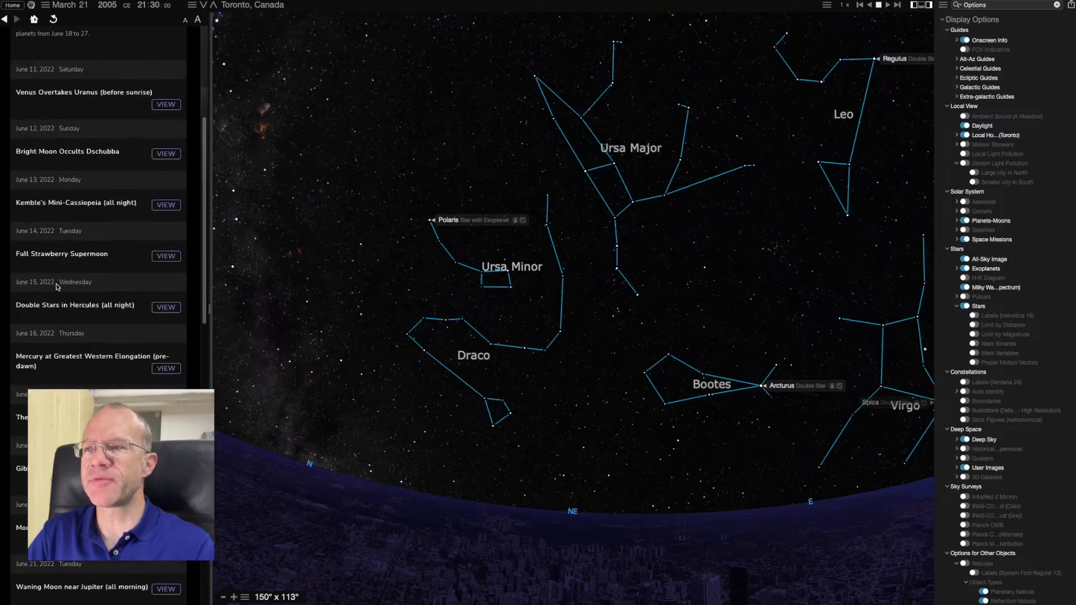
{"action": "scroll", "coordinate": [57, 287], "scroll_direction": "down", "scroll_amount": 2}
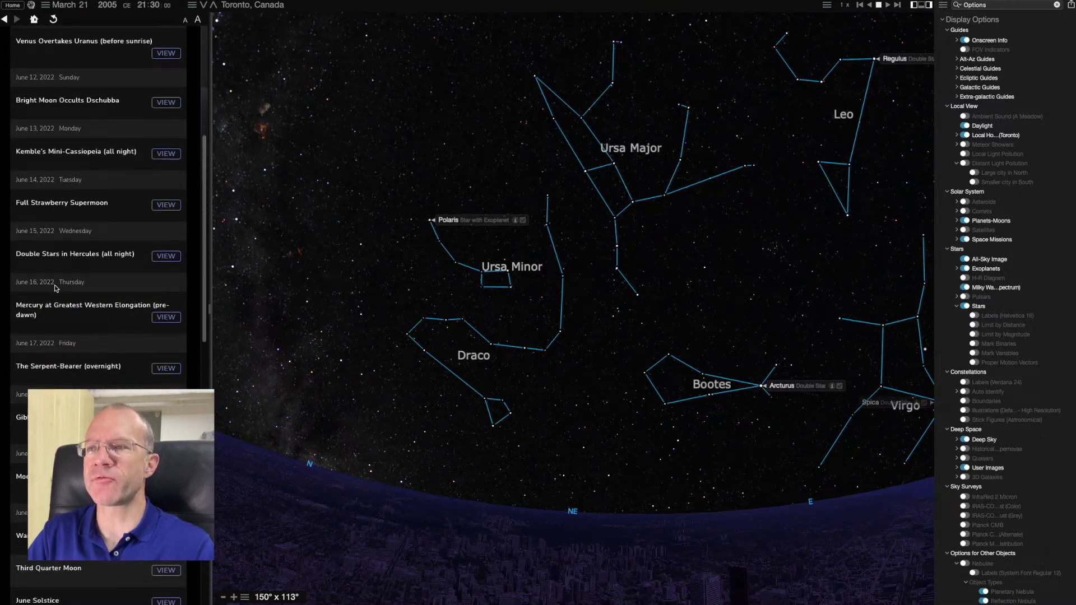
{"action": "scroll", "coordinate": [22, 143], "scroll_direction": "up", "scroll_amount": 12}
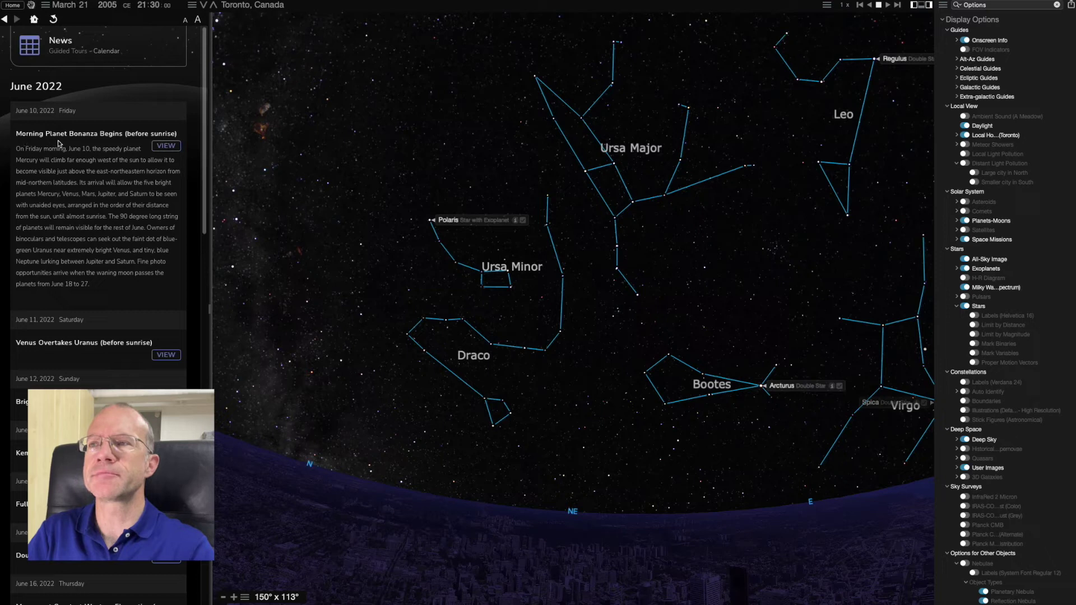
{"action": "left_click", "coordinate": [159, 150]}
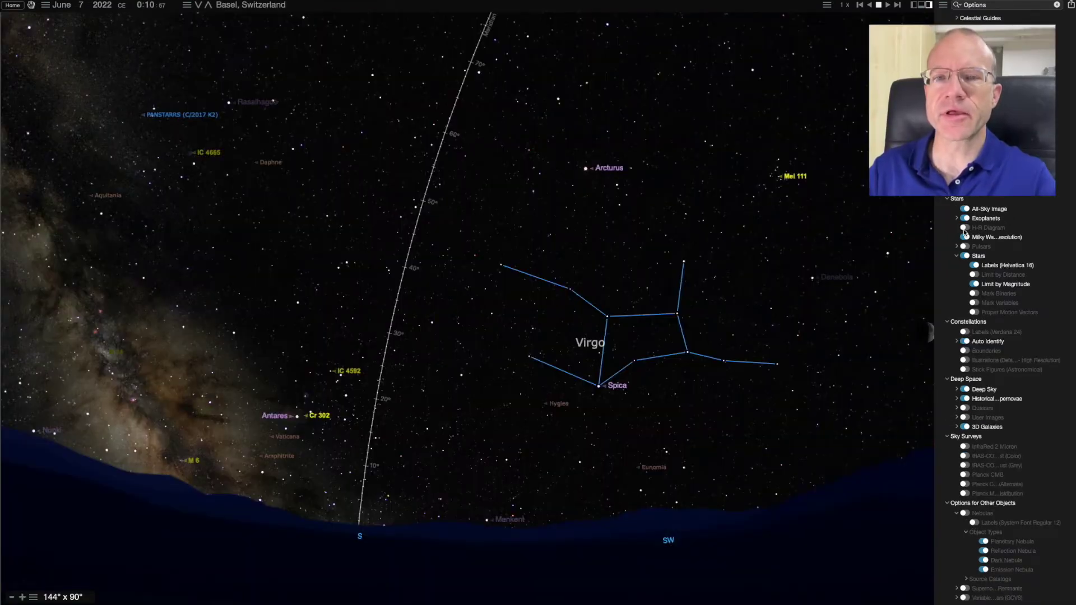
{"action": "left_click", "coordinate": [964, 228]}
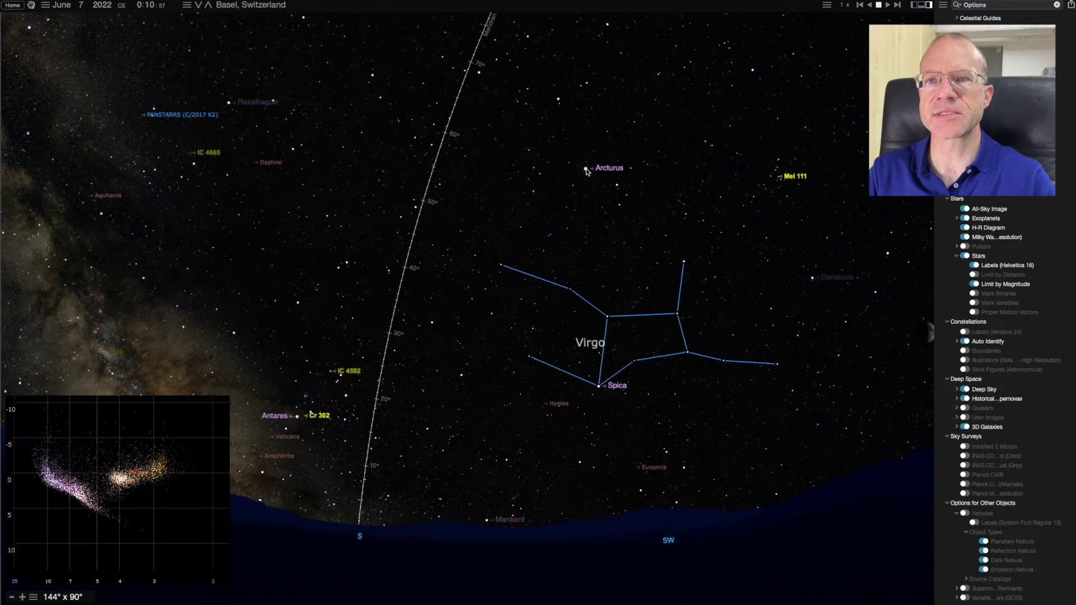
{"action": "mouse_move", "coordinate": [586, 171]}
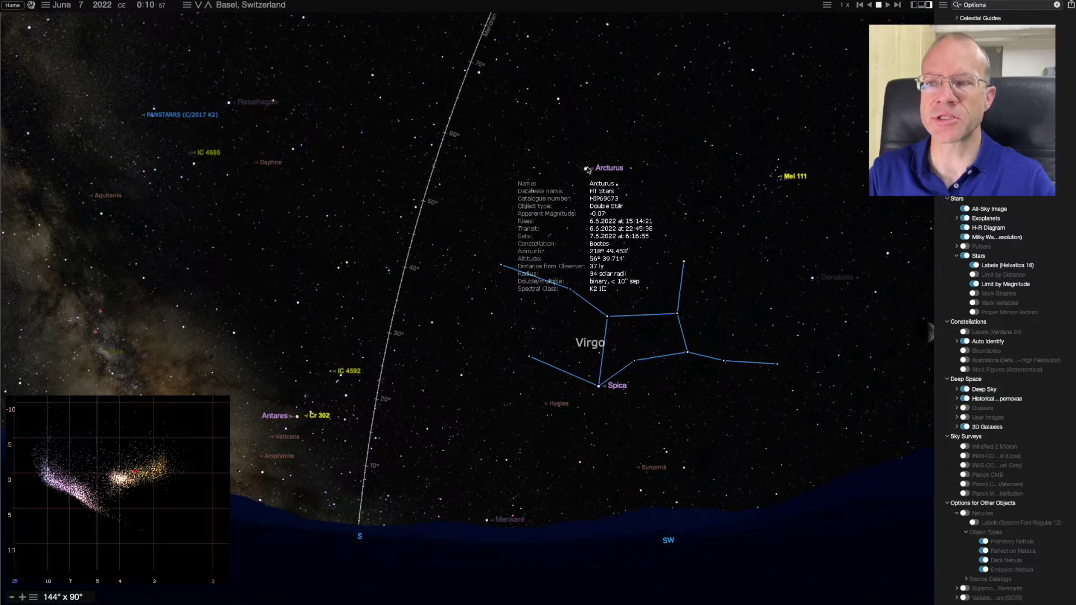
{"action": "mouse_move", "coordinate": [297, 417]}
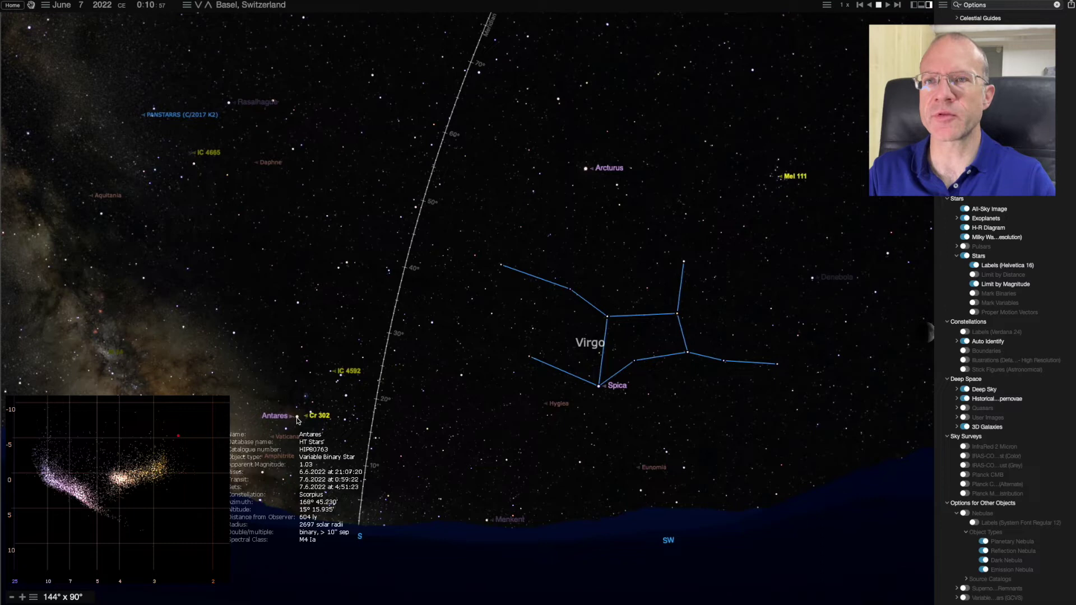
{"action": "key", "text": "h"}
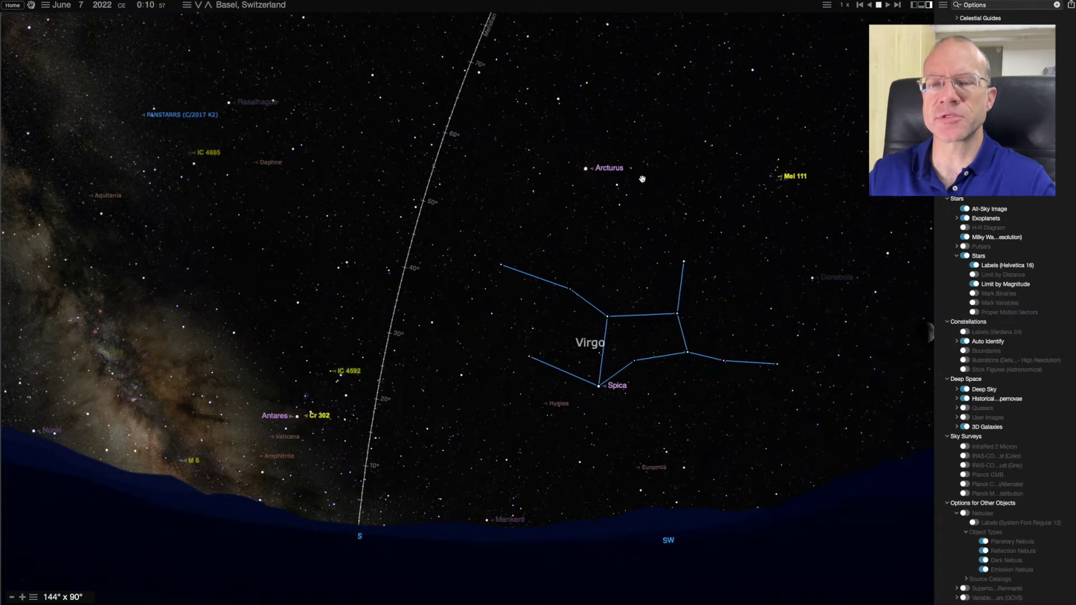
Show the Sun and Moon altitude graph, then add Arcturus and Cr 302 with Start Graphing
{"action": "mouse_move", "coordinate": [633, 170]}
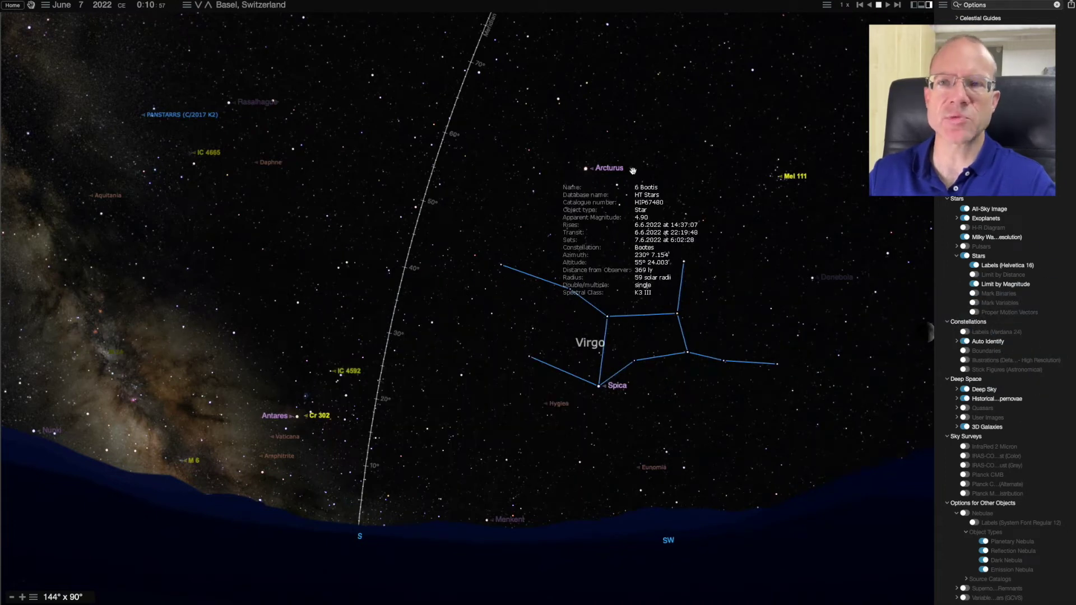
{"action": "left_click", "coordinate": [925, 7]}
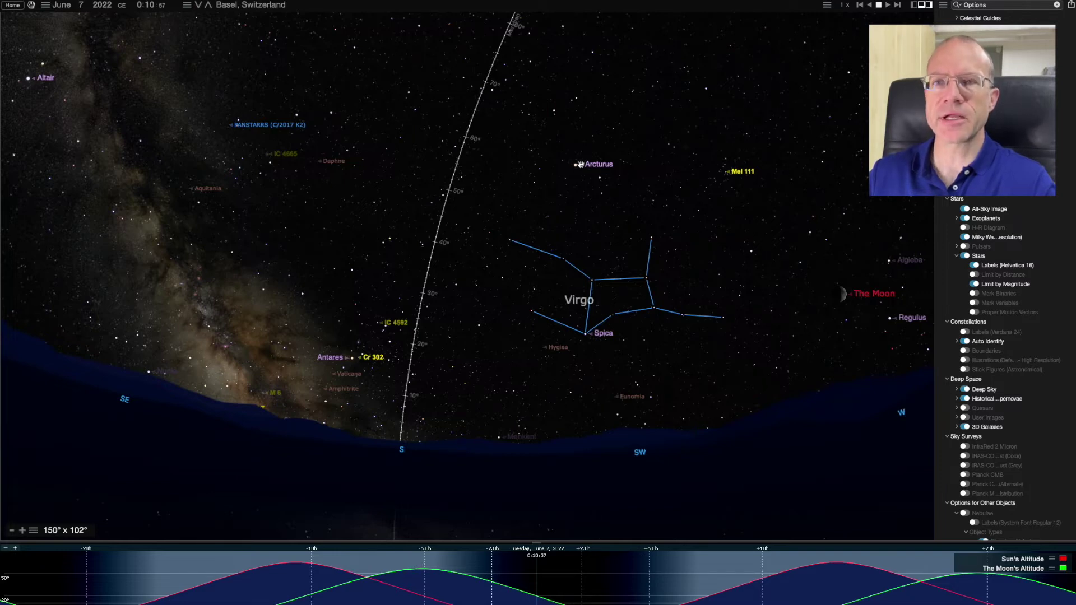
{"action": "right_click", "coordinate": [576, 166]}
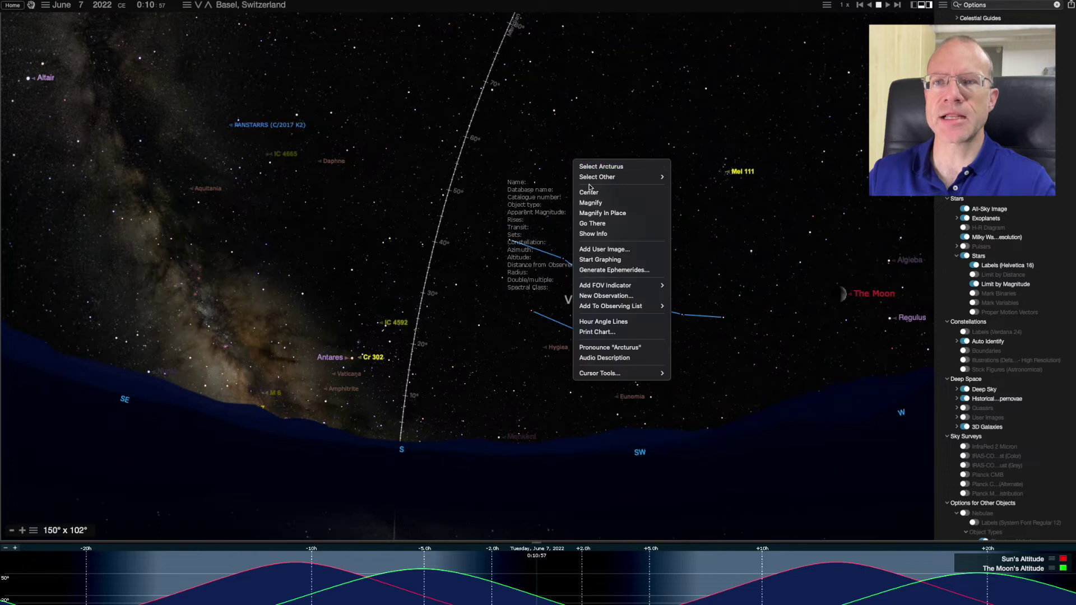
{"action": "left_click", "coordinate": [619, 260]}
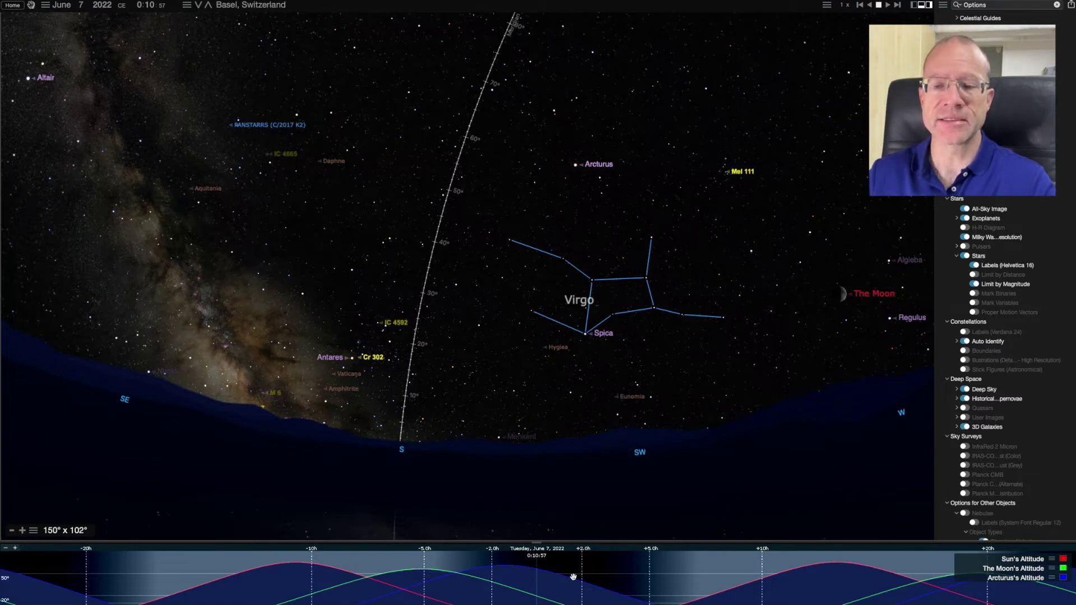
{"action": "right_click", "coordinate": [347, 357]}
{"action": "left_click", "coordinate": [373, 391]}
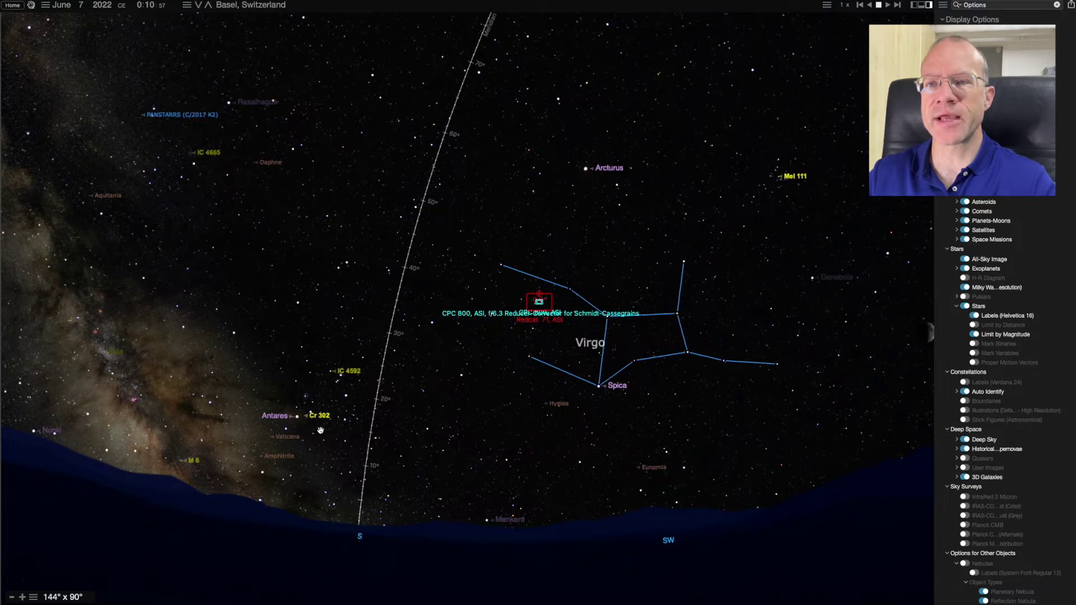
Pan and zoom toward Scorpius to center M 6 in the FOV frames, then rotate the CPC 800 frame slightly
{"action": "left_click_drag", "start_coordinate": [230, 436], "coordinate": [258, 417]}
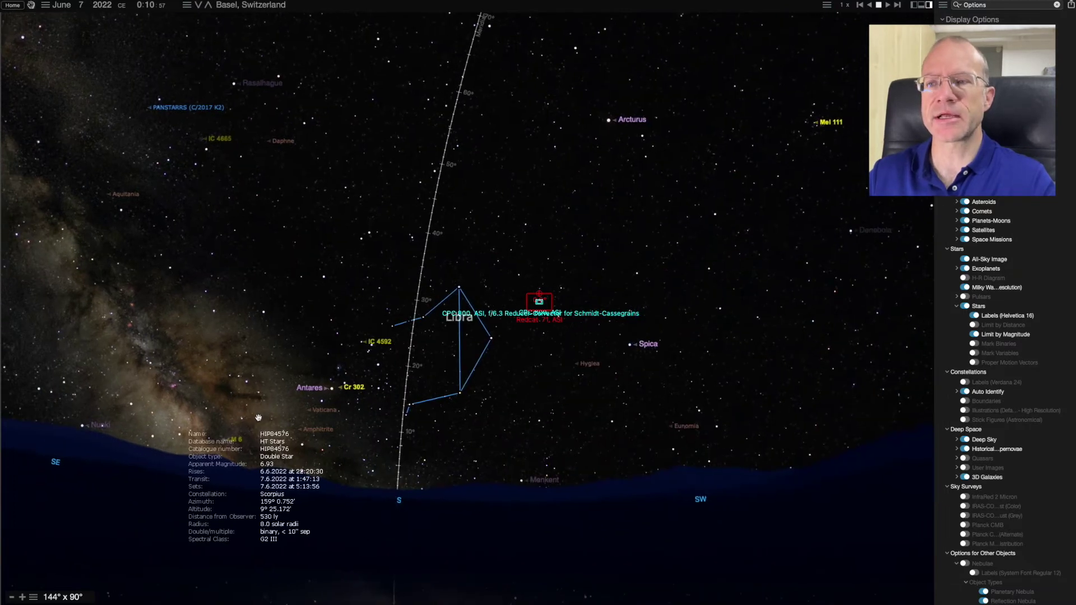
{"action": "scroll", "coordinate": [258, 417], "scroll_direction": "up", "scroll_amount": 5}
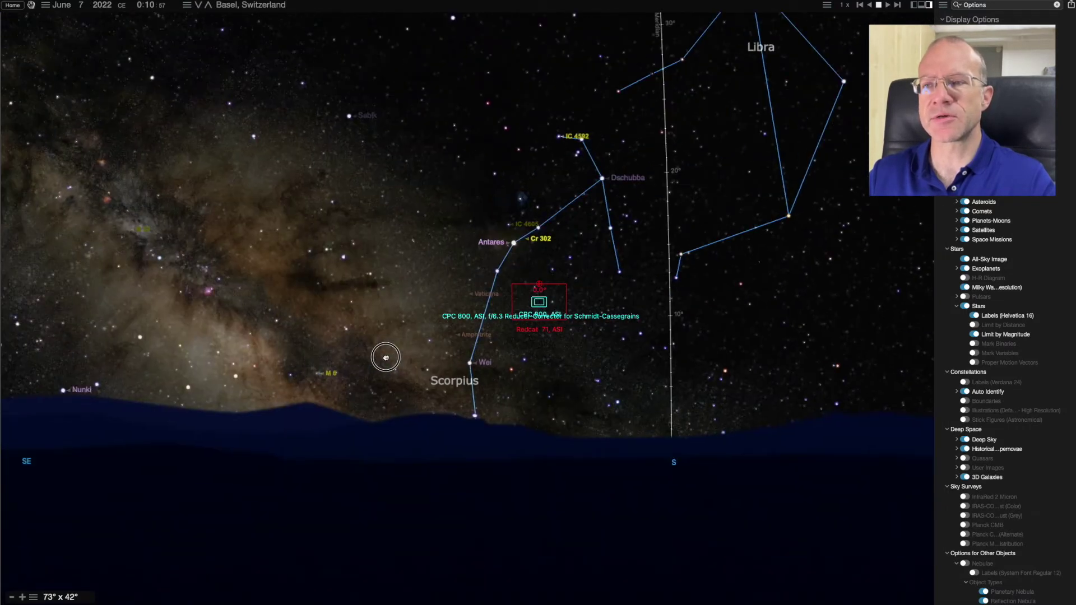
{"action": "scroll", "coordinate": [386, 357], "scroll_direction": "up", "scroll_amount": 6}
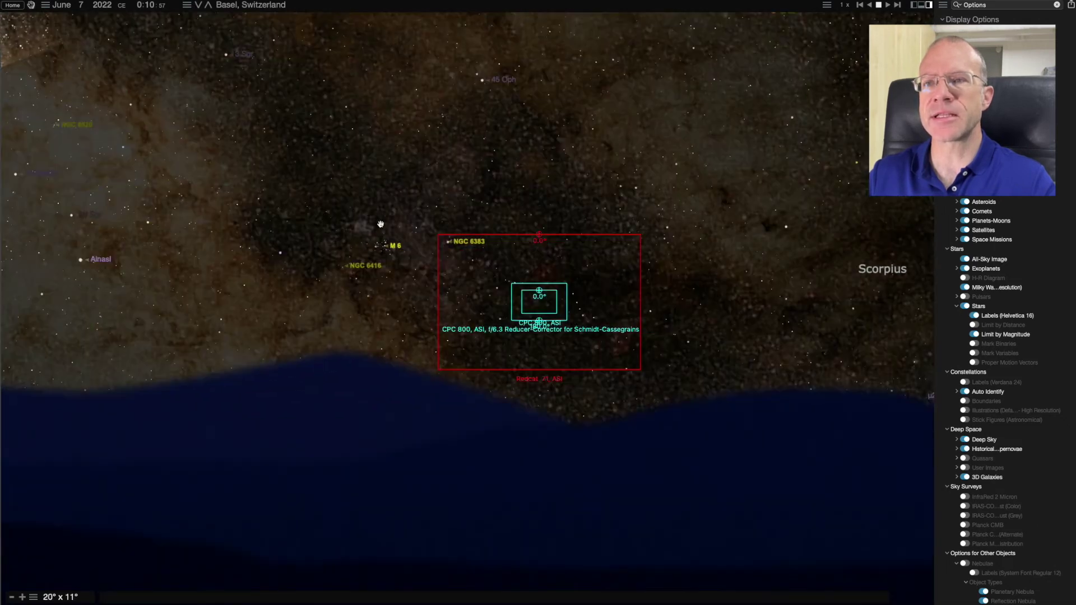
{"action": "left_click_drag", "start_coordinate": [453, 239], "coordinate": [568, 232]}
{"action": "scroll", "coordinate": [577, 238], "scroll_direction": "up", "scroll_amount": 5}
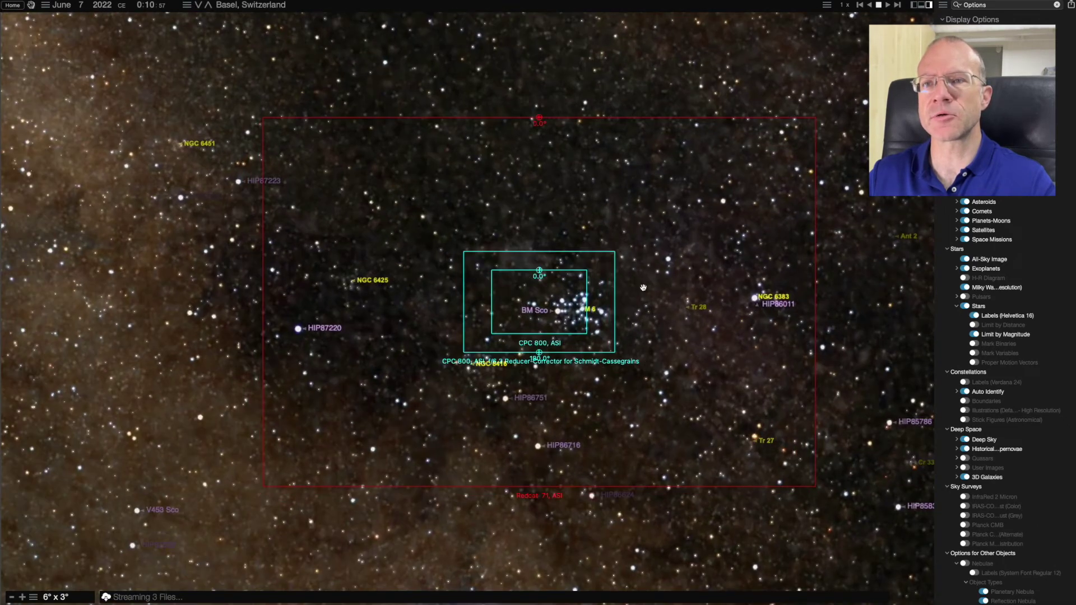
{"action": "scroll", "coordinate": [644, 288], "scroll_direction": "up", "scroll_amount": 2}
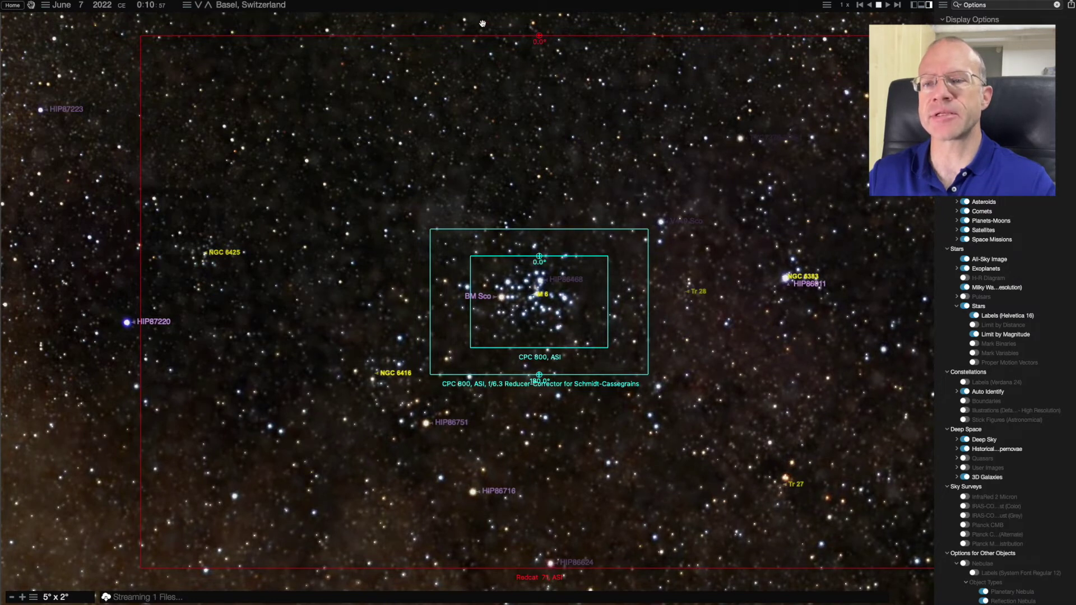
{"action": "left_click_drag", "start_coordinate": [486, 501], "coordinate": [486, 518]}
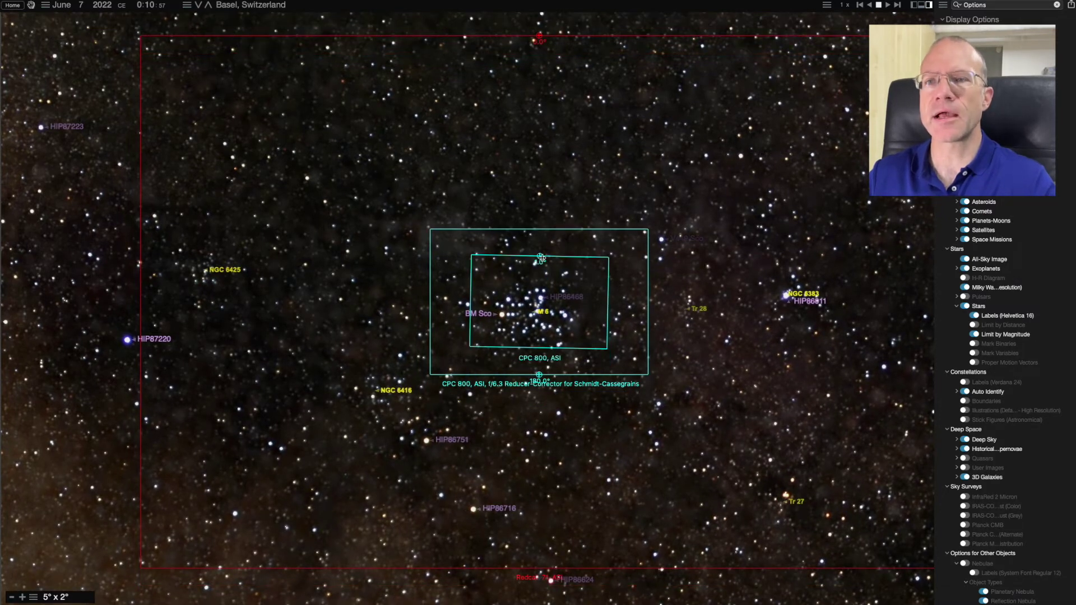
{"action": "mouse_move", "coordinate": [539, 256]}
{"action": "left_mouse_down"}
{"action": "mouse_move", "coordinate": [572, 279]}
{"action": "mouse_move", "coordinate": [574, 330]}
{"action": "mouse_move", "coordinate": [577, 290]}
{"action": "mouse_move", "coordinate": [549, 257]}
{"action": "left_mouse_up"}
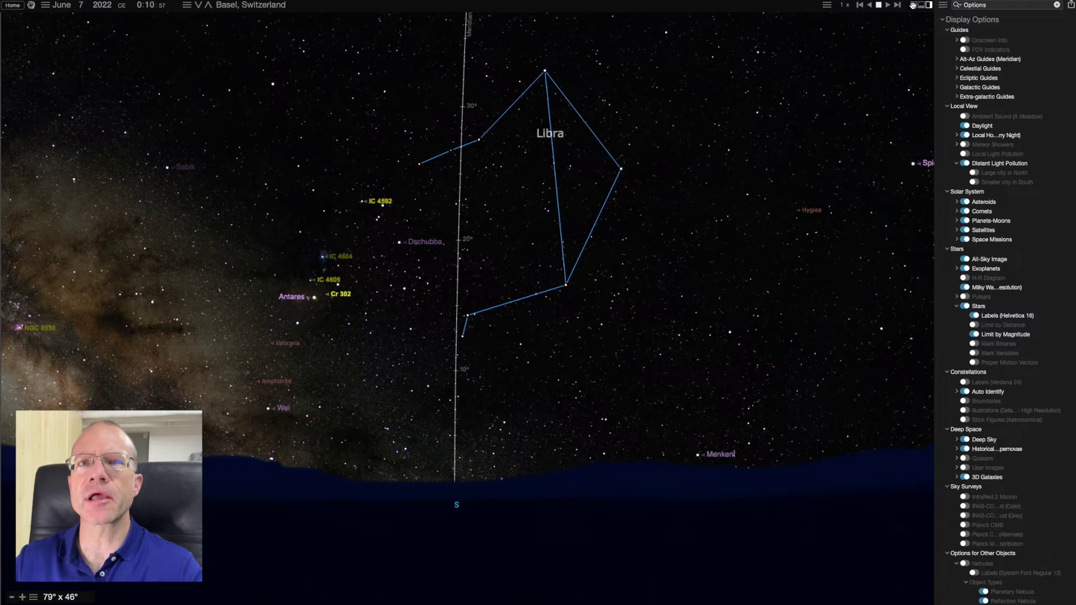
In Observing Lists, select all Messier Marathon objects and center the view on M 110
{"action": "left_click", "coordinate": [943, 5]}
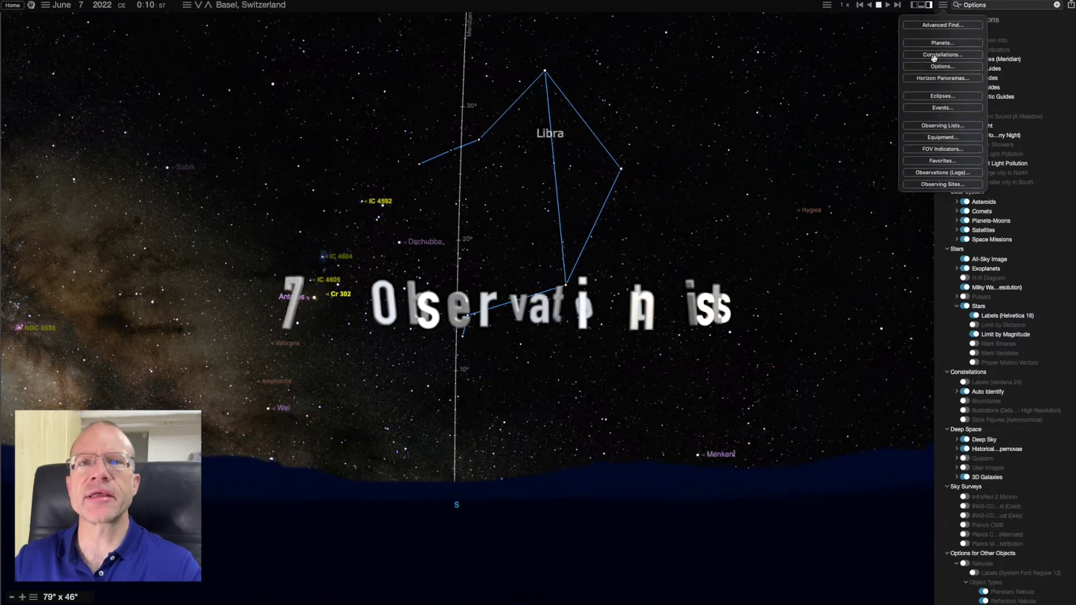
{"action": "left_click", "coordinate": [933, 126]}
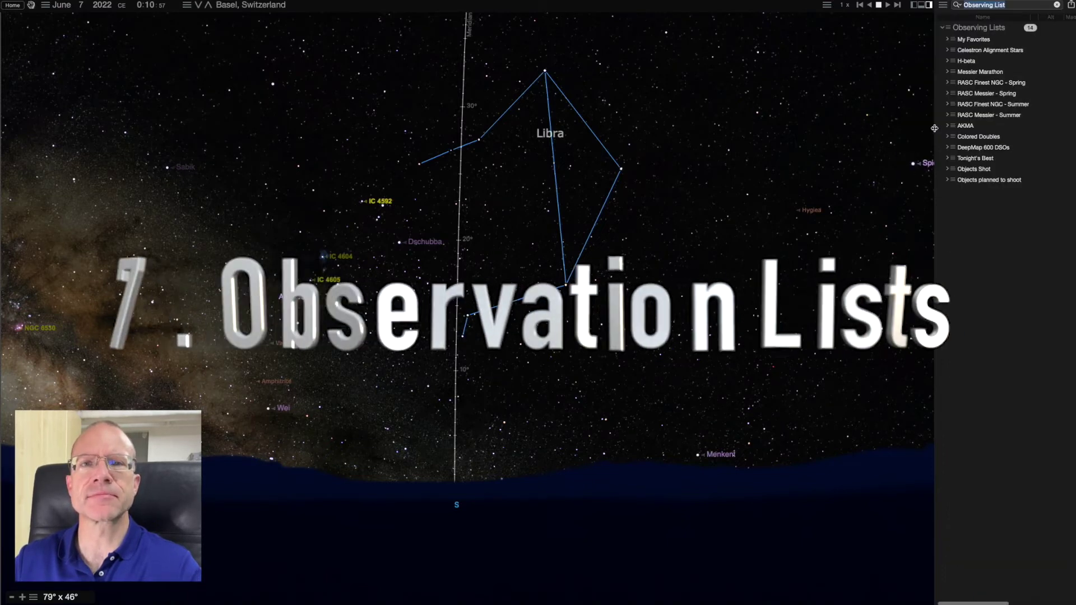
{"action": "left_click", "coordinate": [948, 72]}
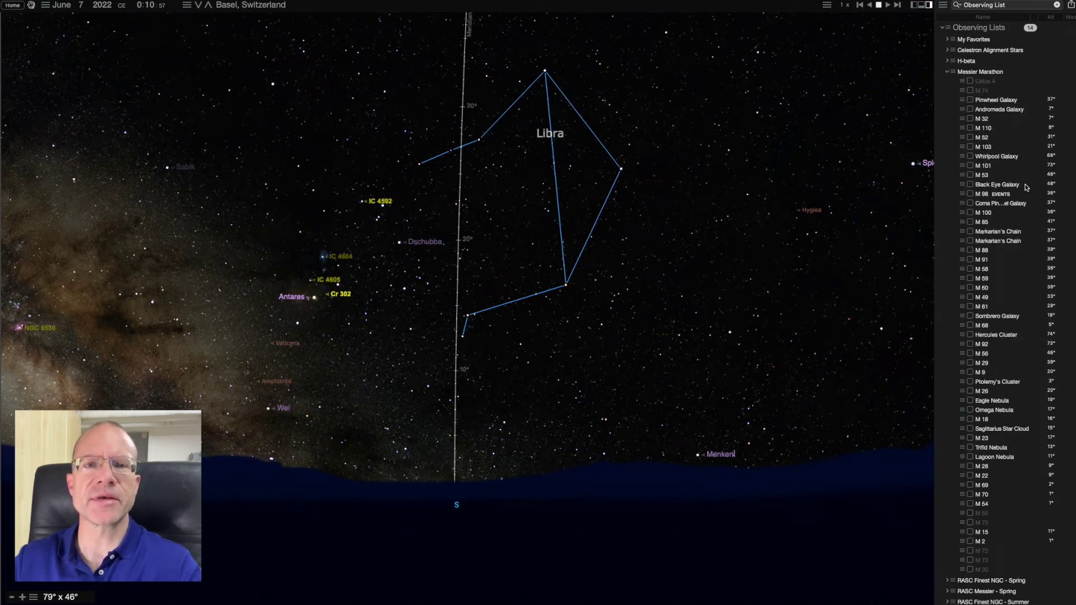
{"action": "right_click", "coordinate": [955, 74]}
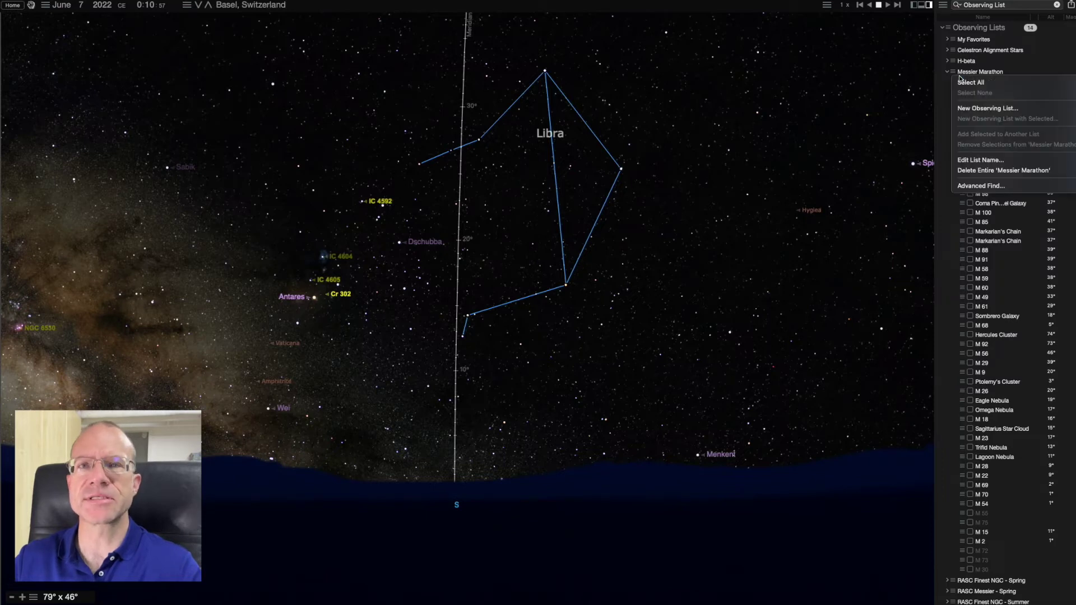
{"action": "left_click", "coordinate": [970, 83]}
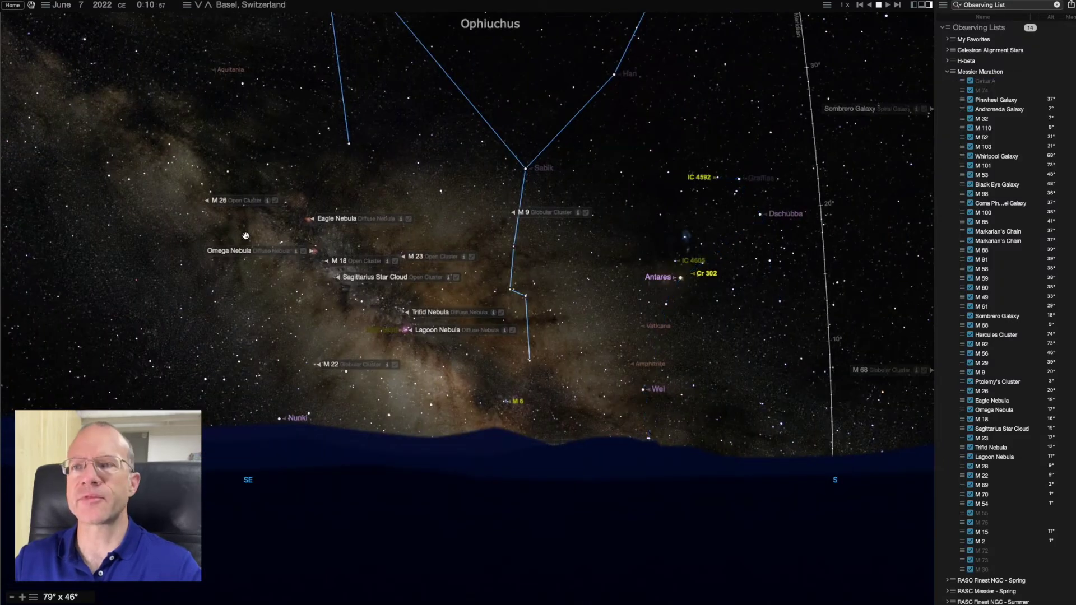
{"action": "double_click", "coordinate": [981, 130]}
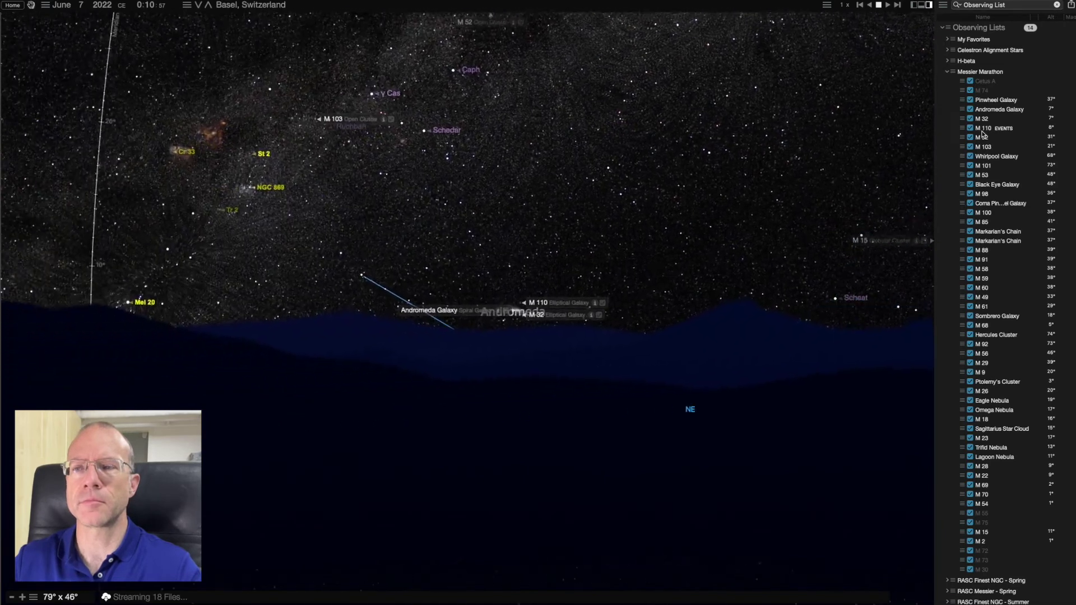
Magnify the view on M 110 using its context menu
{"action": "right_click", "coordinate": [562, 301]}
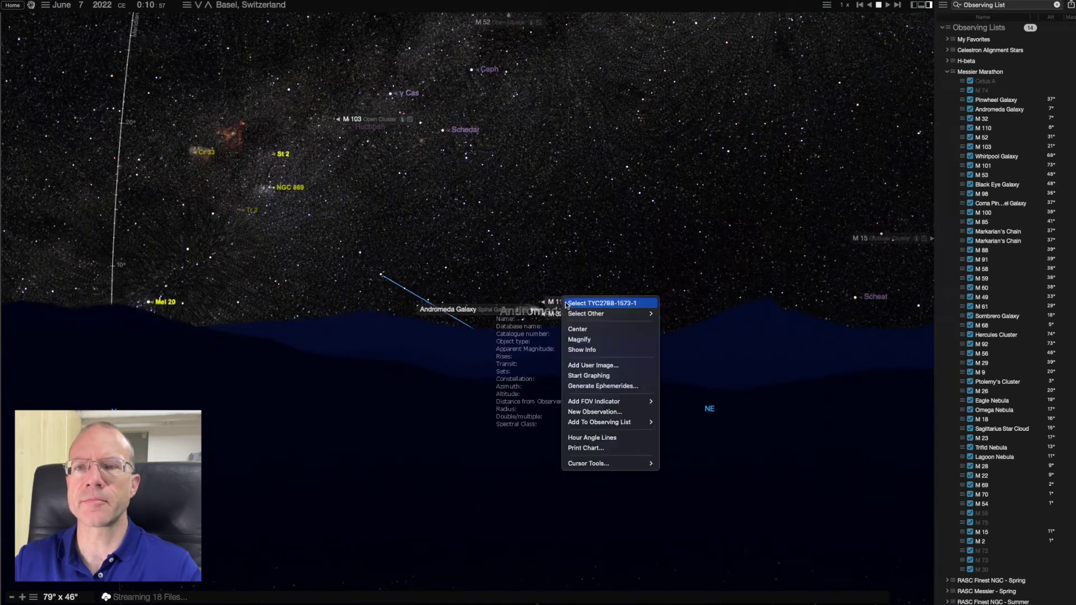
{"action": "scroll", "coordinate": [532, 305], "scroll_direction": "up", "scroll_amount": 2}
{"action": "right_click", "coordinate": [509, 305]}
{"action": "left_click", "coordinate": [521, 340]}
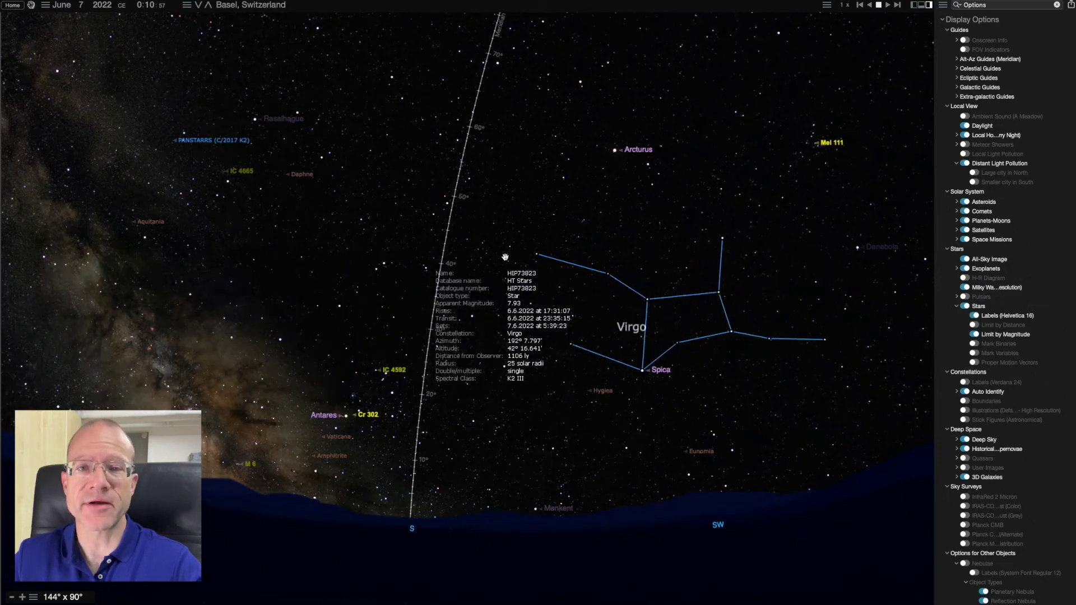
Pan to Leo and the Moon, then use Go There to fly out to the Moon
{"action": "mouse_move", "coordinate": [507, 254]}
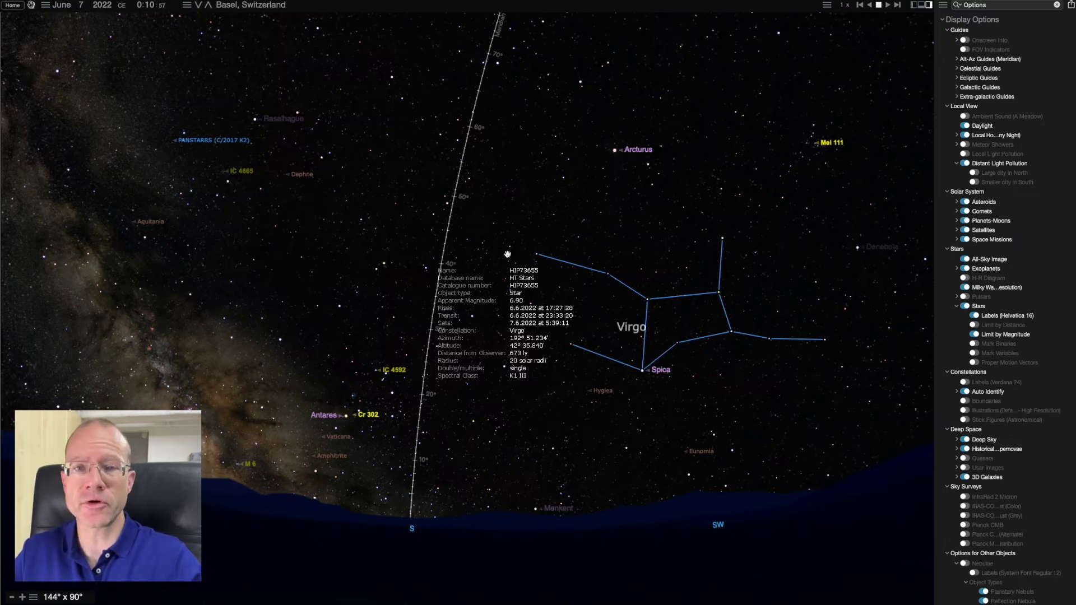
{"action": "left_click", "coordinate": [764, 415]}
{"action": "left_click_drag", "start_coordinate": [764, 415], "coordinate": [355, 357]}
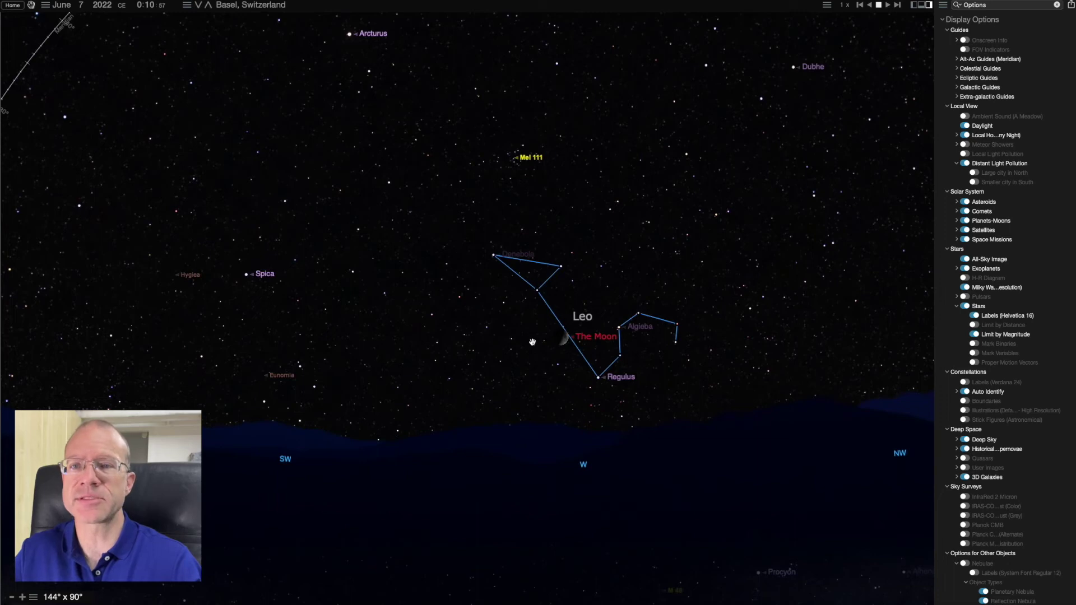
{"action": "right_click", "coordinate": [562, 310]}
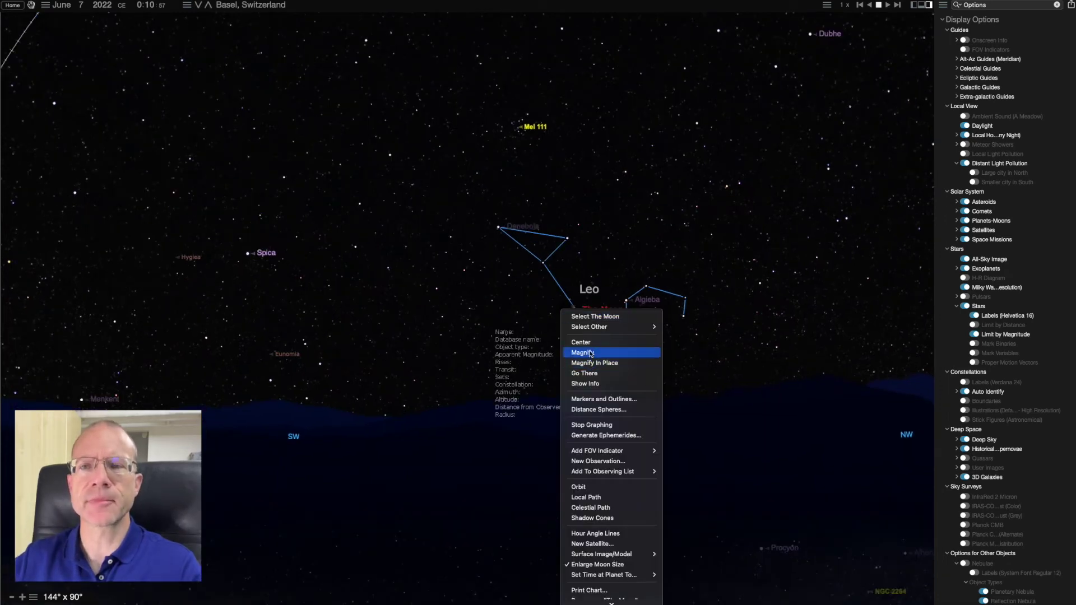
{"action": "left_click", "coordinate": [592, 374]}
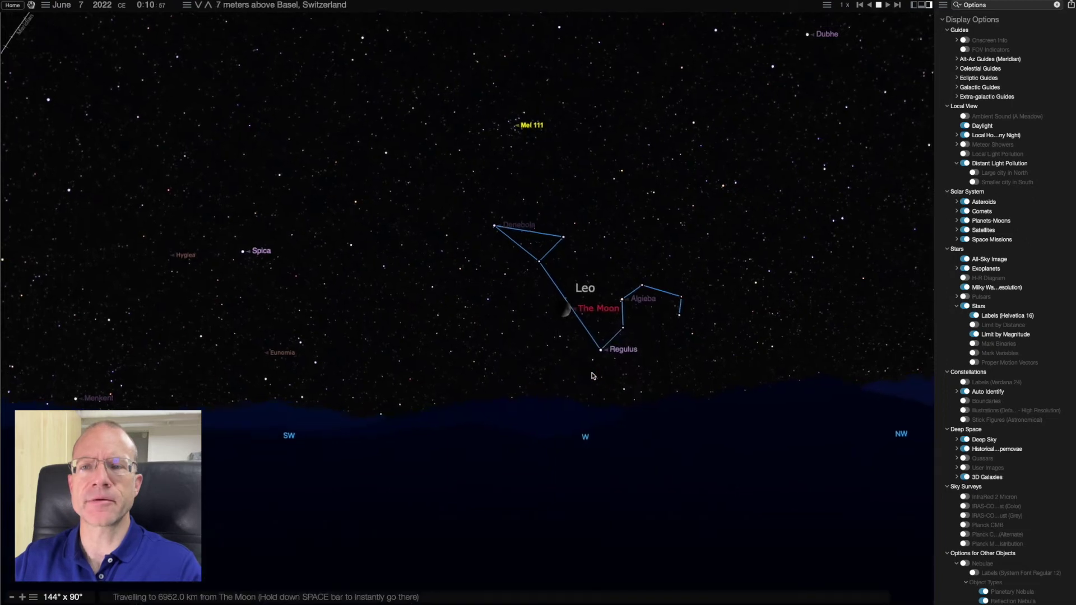
{"action": "mouse_move", "coordinate": [591, 373]}
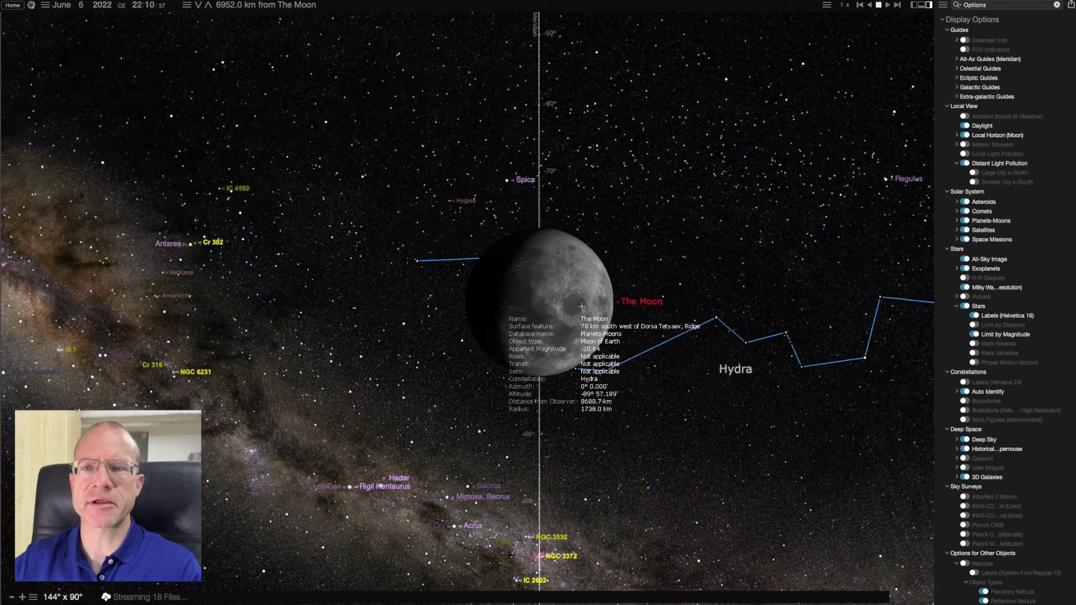
{"action": "right_click", "coordinate": [582, 306]}
Go to the Moon's surface and pan the lunar sky past Lynx and the Sun to Auriga
{"action": "left_click", "coordinate": [600, 350]}
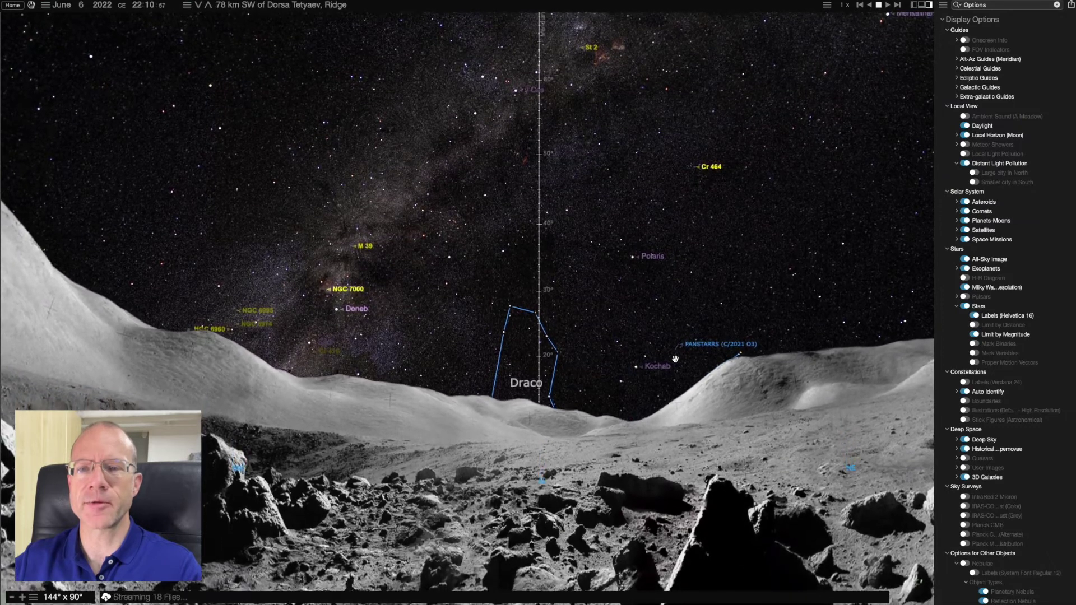
{"action": "left_click_drag", "start_coordinate": [768, 413], "coordinate": [693, 435]}
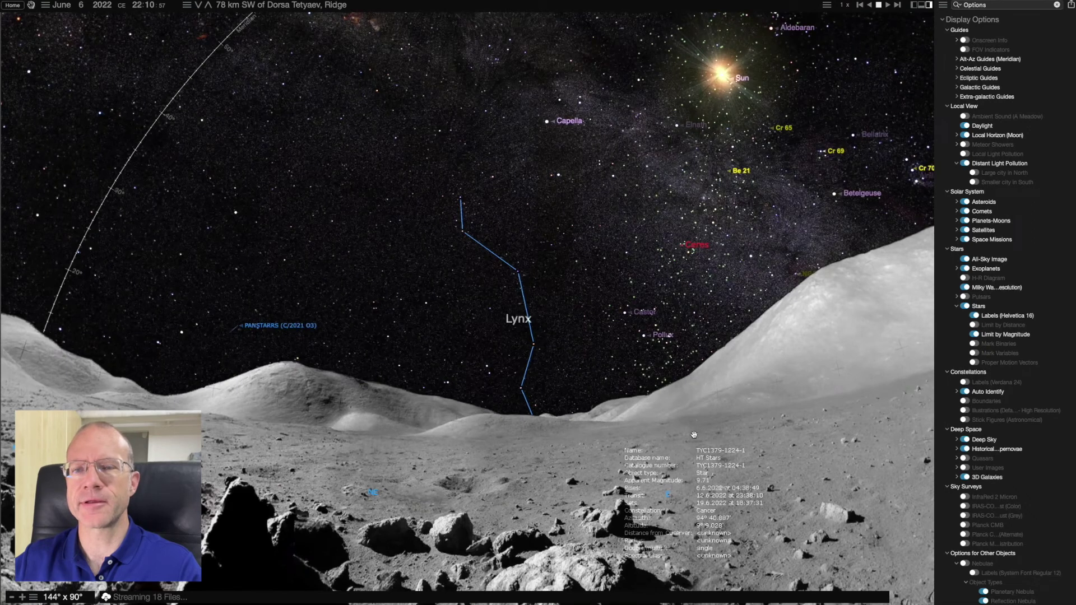
{"action": "left_click_drag", "start_coordinate": [692, 435], "coordinate": [590, 513]}
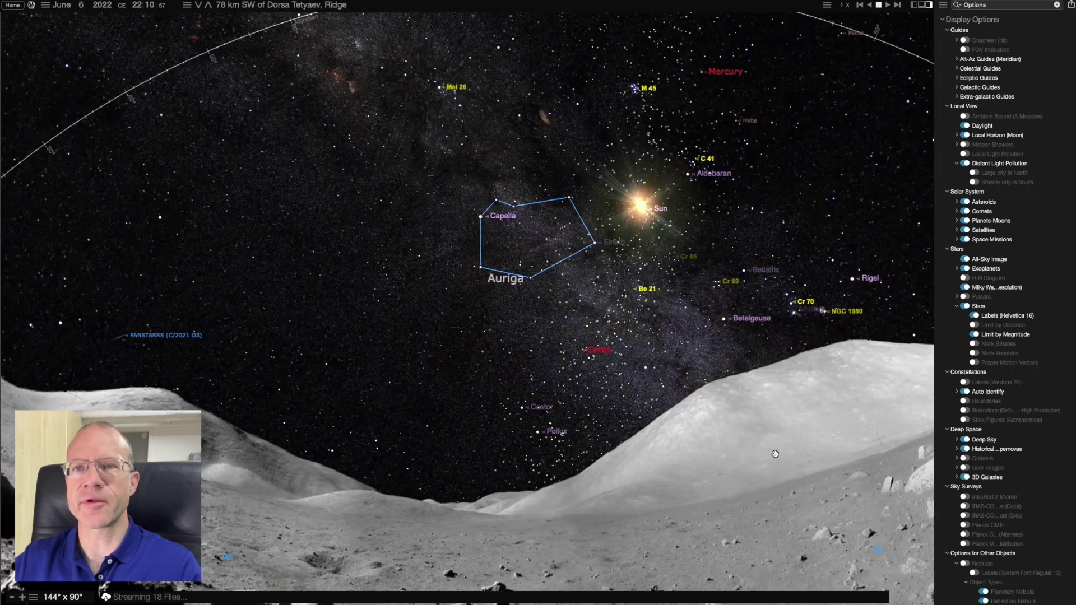
{"action": "mouse_move", "coordinate": [761, 461]}
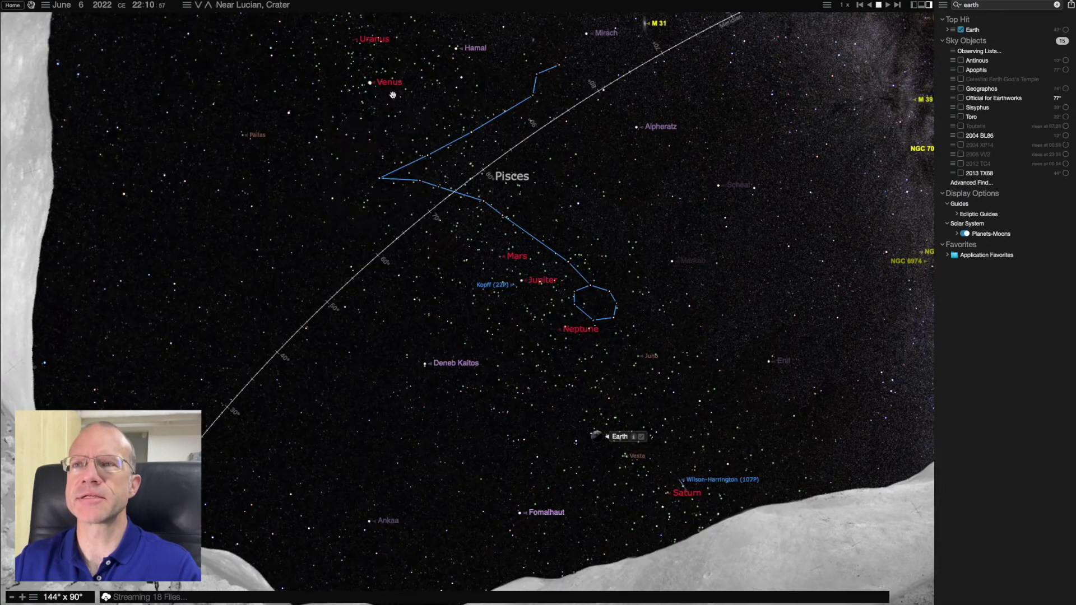
{"action": "mouse_move", "coordinate": [393, 93]}
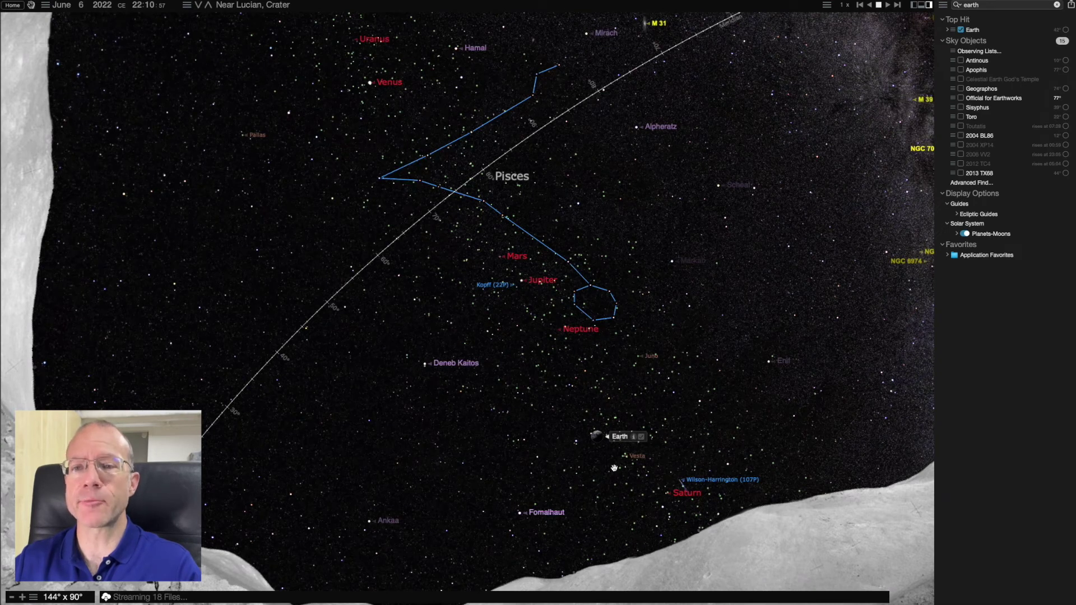
Pan the lunar sky up to Earth and magnify it
{"action": "left_click_drag", "start_coordinate": [614, 467], "coordinate": [586, 336]}
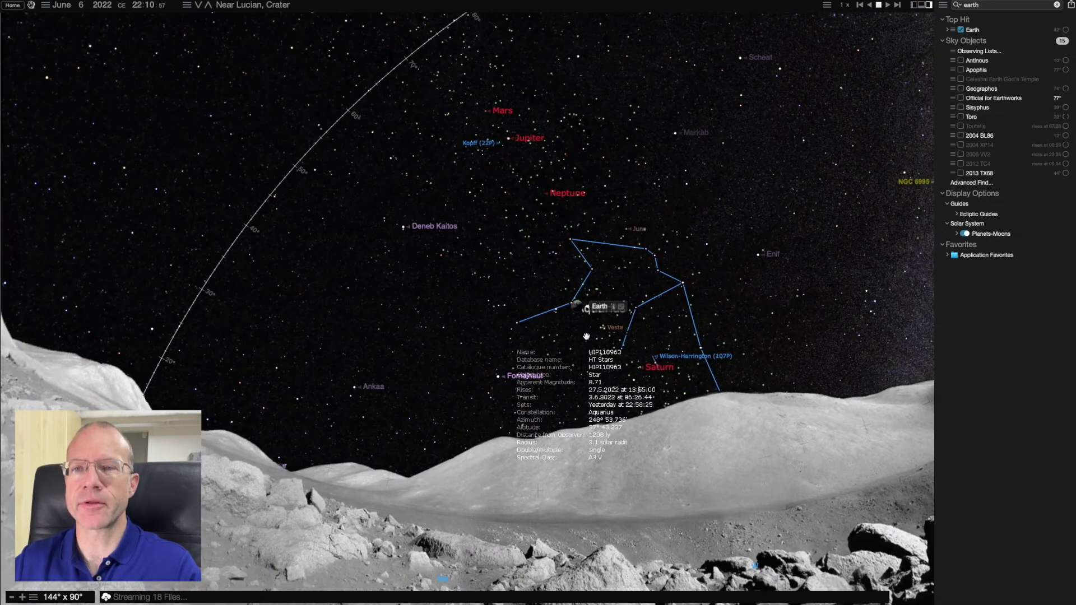
{"action": "mouse_move", "coordinate": [578, 308]}
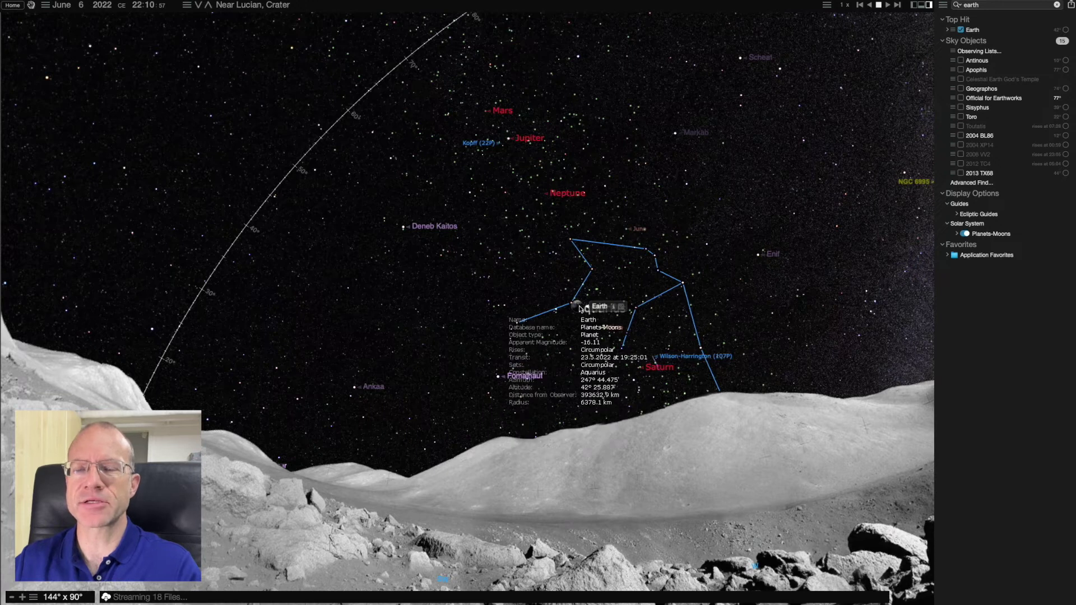
{"action": "right_click", "coordinate": [580, 308]}
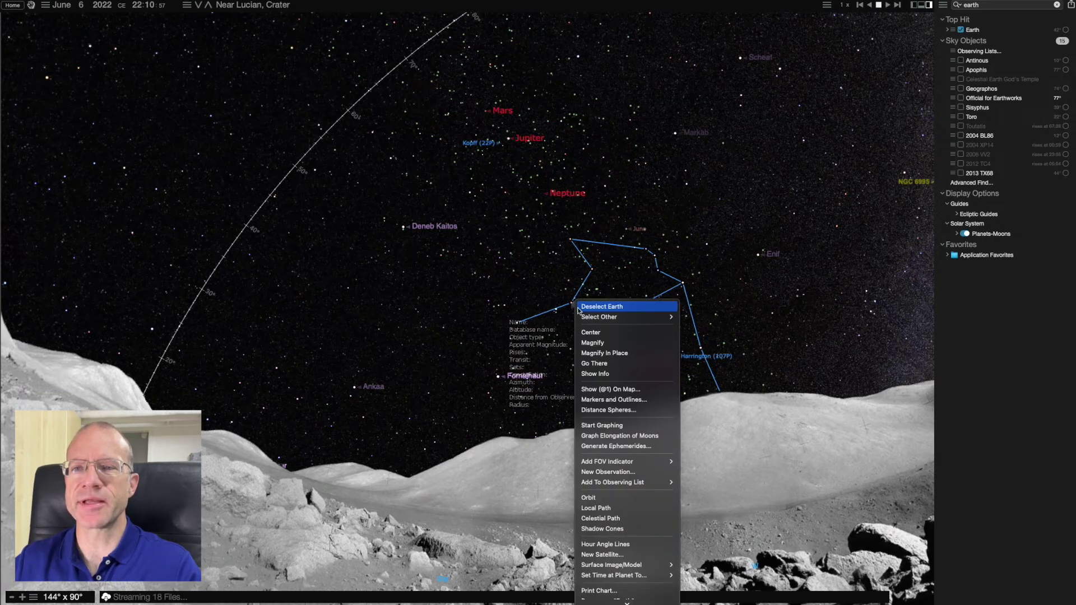
{"action": "left_click", "coordinate": [606, 342]}
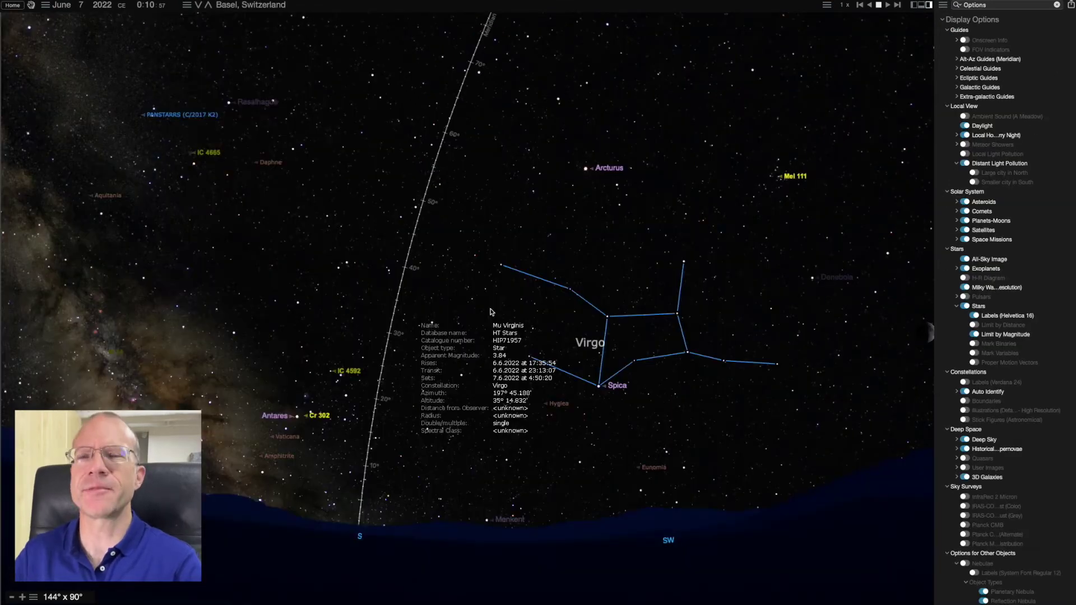
Pan toward Libra and the Milky Way, then from Ophiuchus over to Boötes and Arcturus
{"action": "left_click_drag", "start_coordinate": [293, 230], "coordinate": [532, 312]}
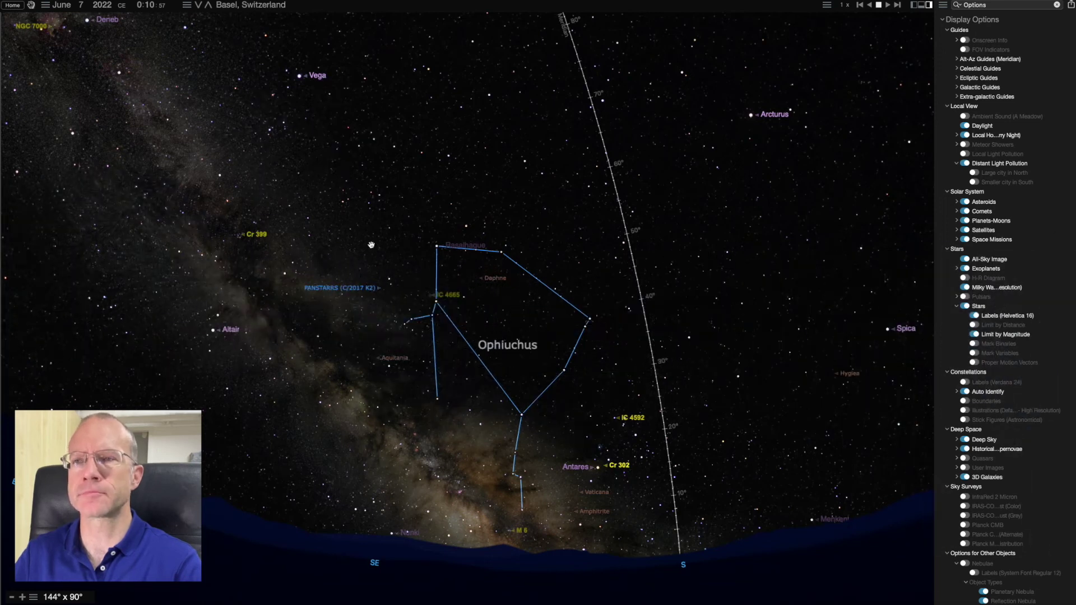
{"action": "mouse_move", "coordinate": [254, 235]}
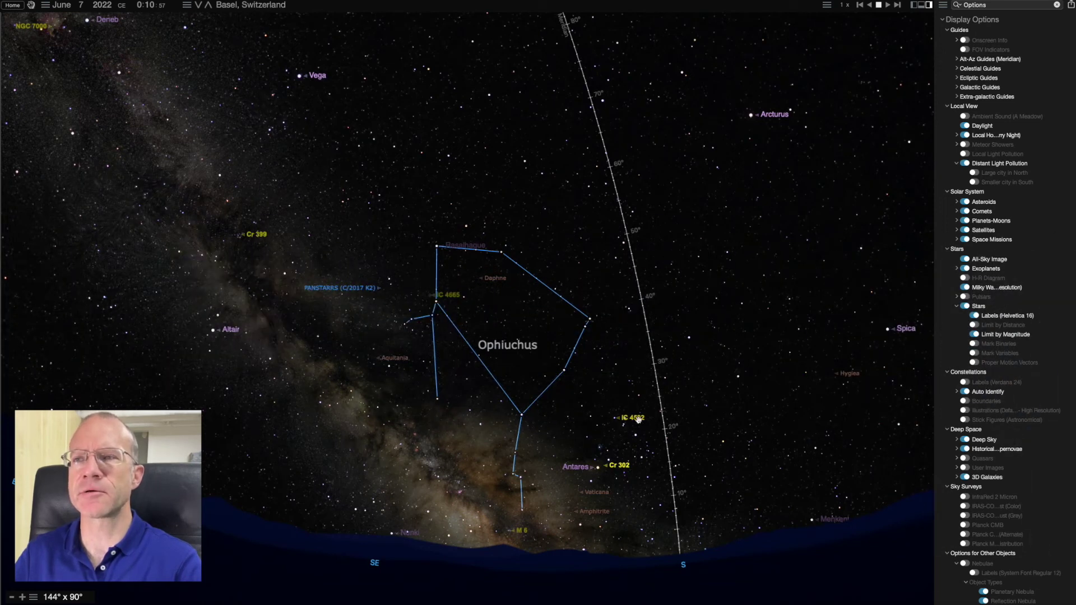
{"action": "mouse_move", "coordinate": [641, 419]}
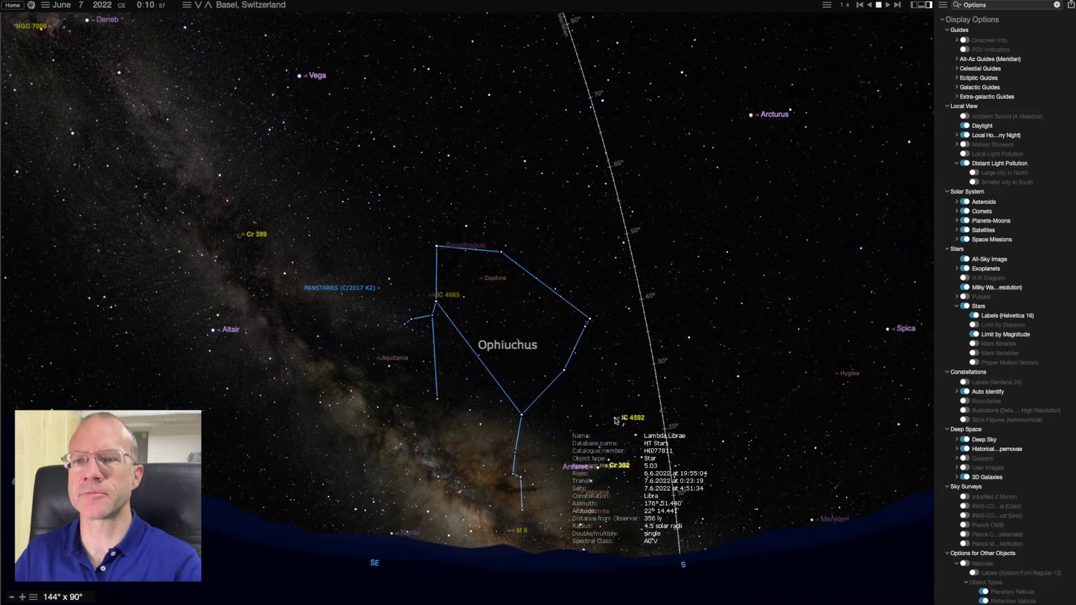
{"action": "left_click_drag", "start_coordinate": [521, 192], "coordinate": [352, 194]}
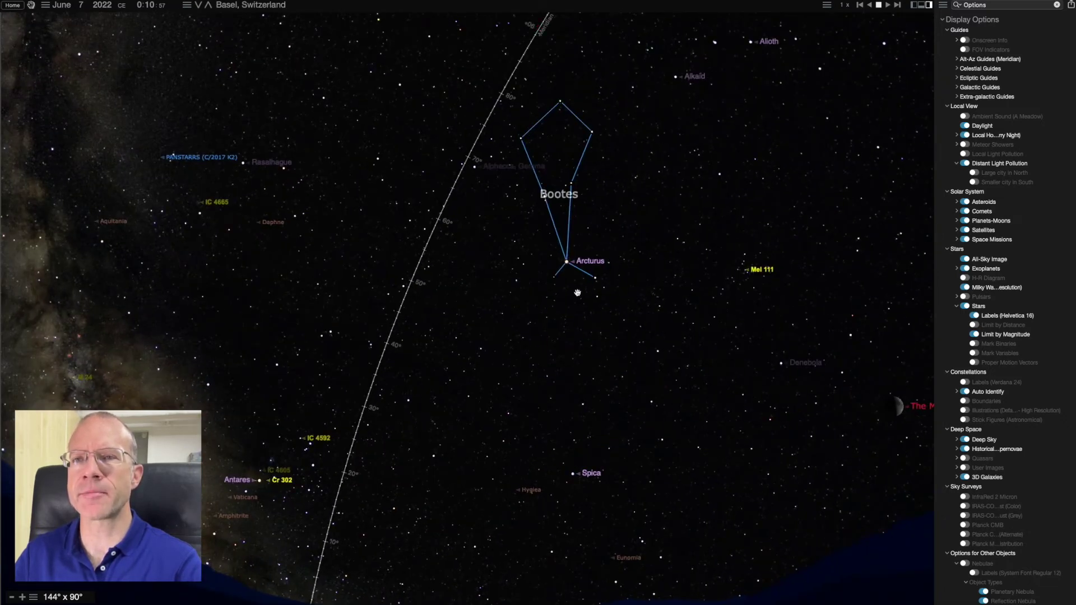
{"action": "mouse_move", "coordinate": [572, 183]}
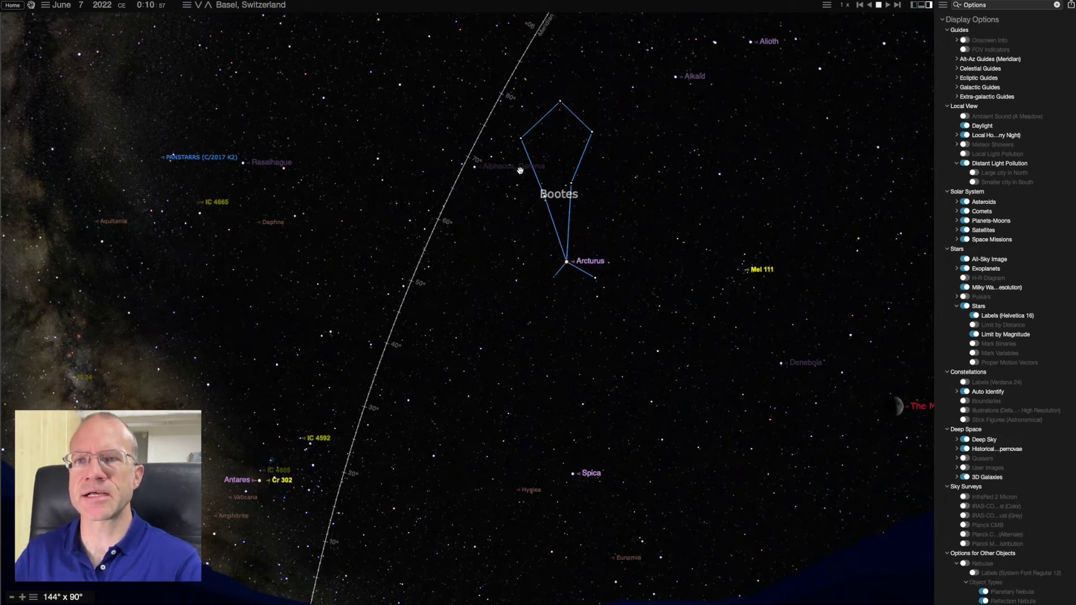
{"action": "mouse_move", "coordinate": [520, 170]}
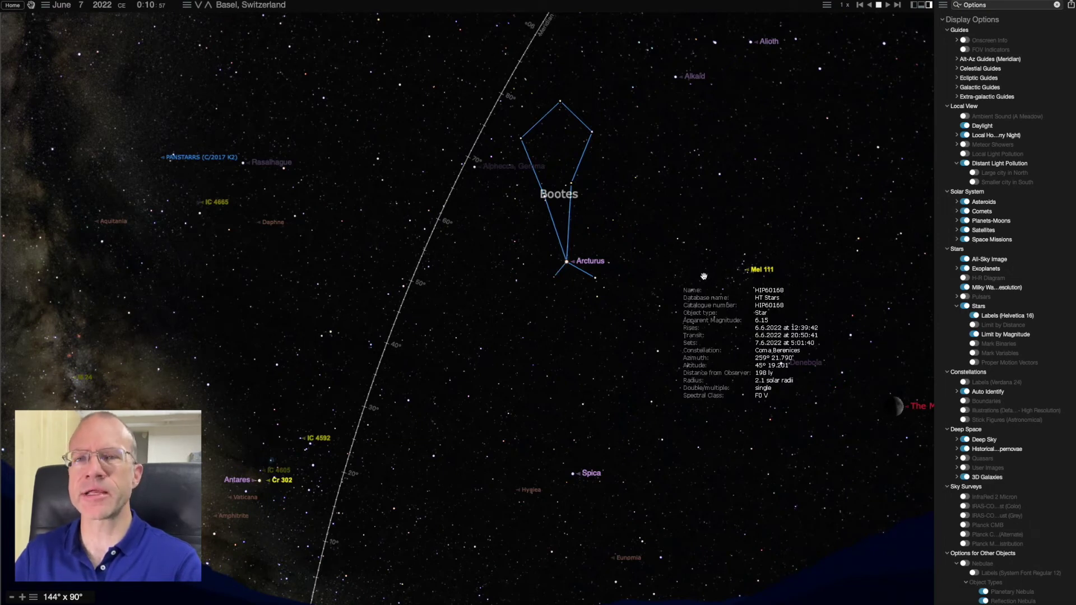
{"action": "mouse_move", "coordinate": [703, 276]}
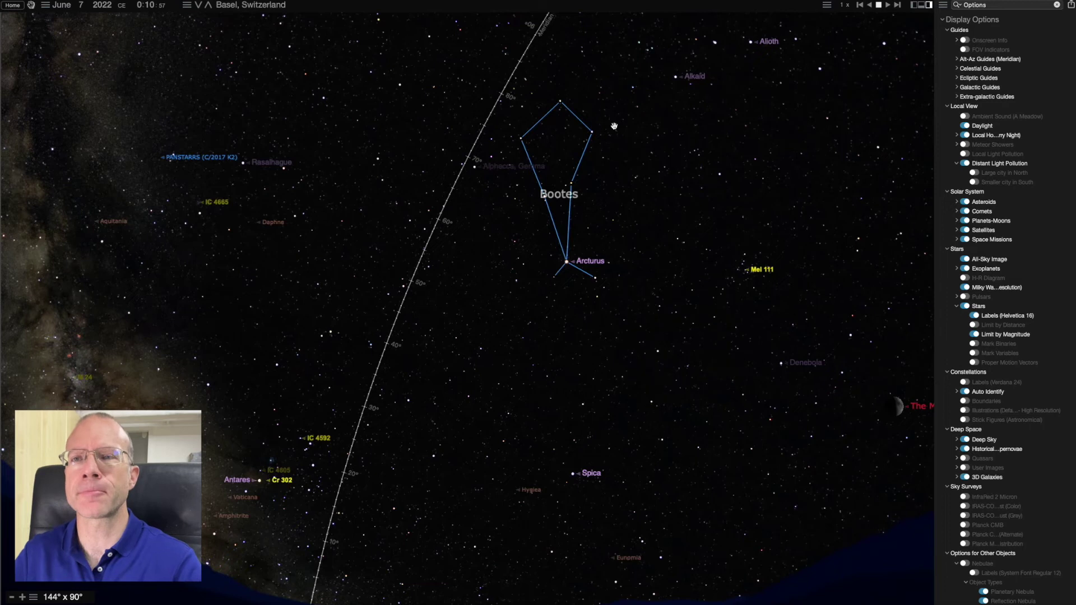
{"action": "mouse_move", "coordinate": [549, 241]}
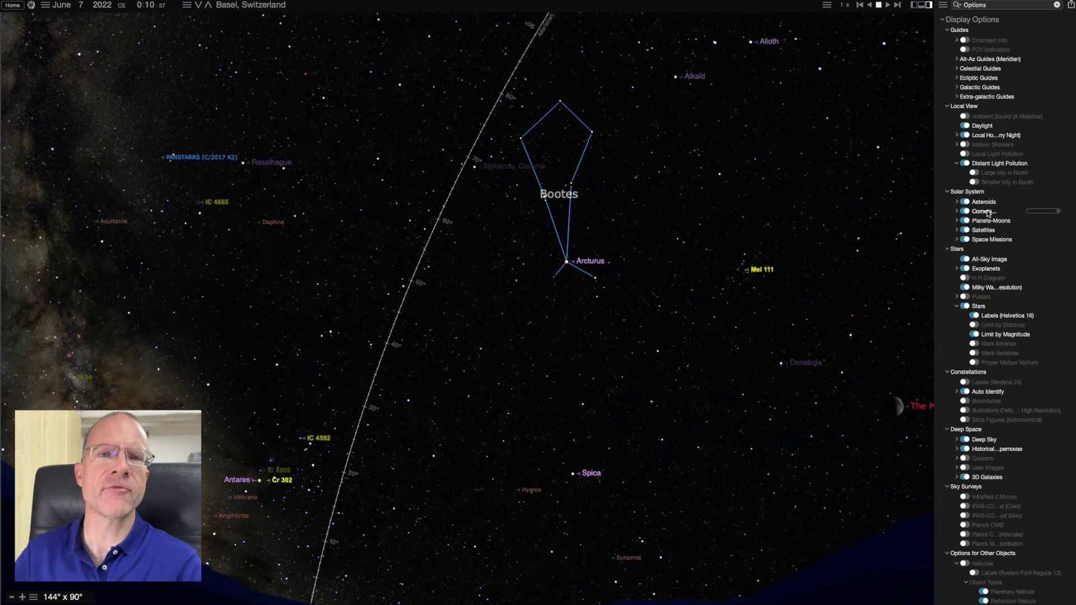
{"action": "left_click", "coordinate": [982, 212]}
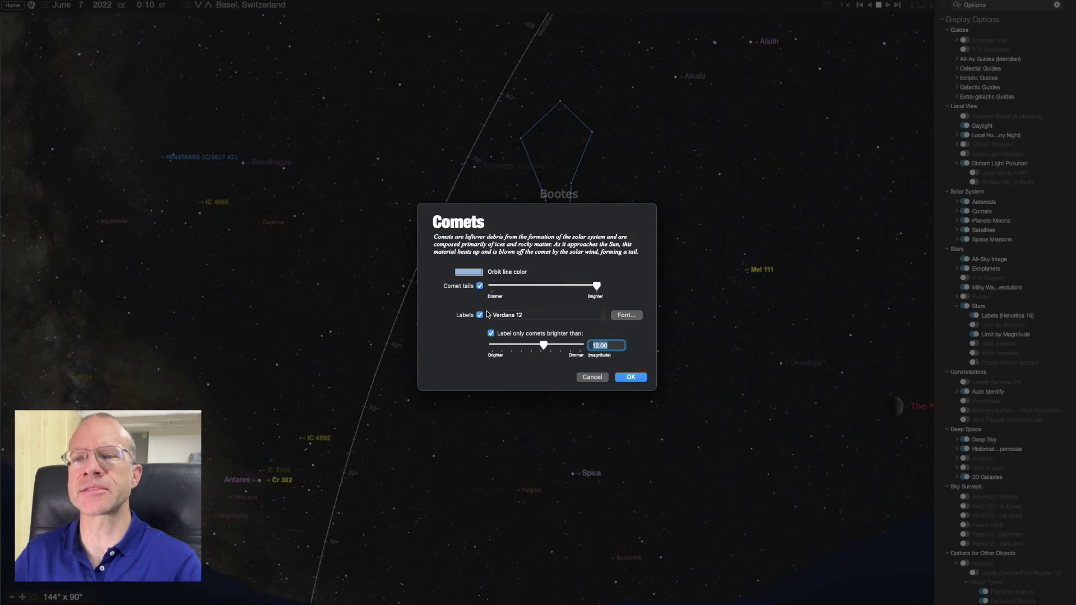
{"action": "left_click", "coordinate": [626, 315]}
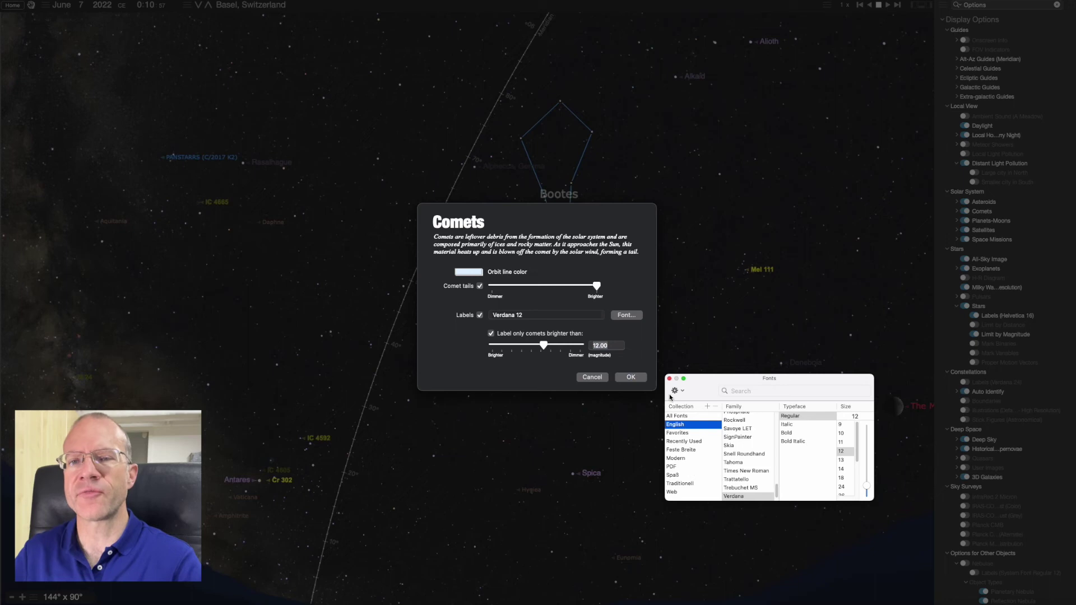
{"action": "left_click", "coordinate": [669, 378]}
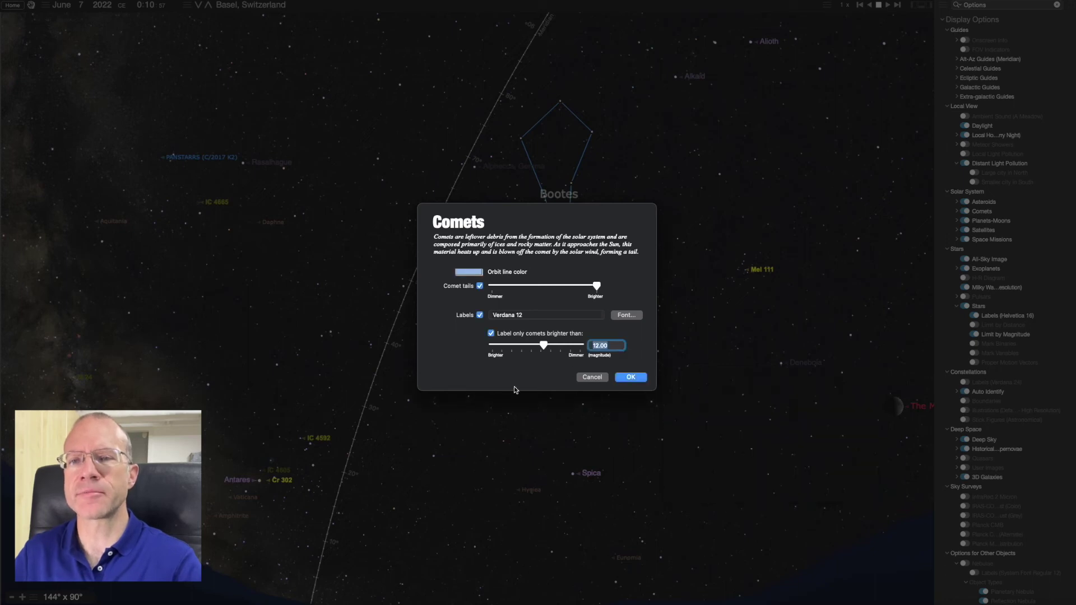
{"action": "key", "text": "Return"}
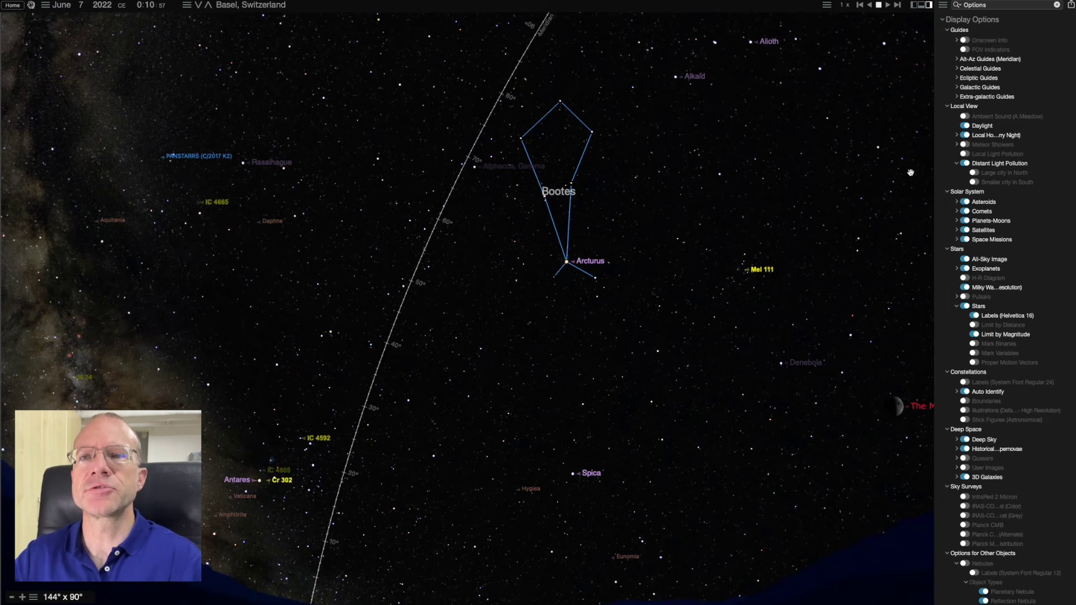
Turn Local Light Pollution on, view Scorpius, then switch it off again
{"action": "left_click", "coordinate": [964, 154]}
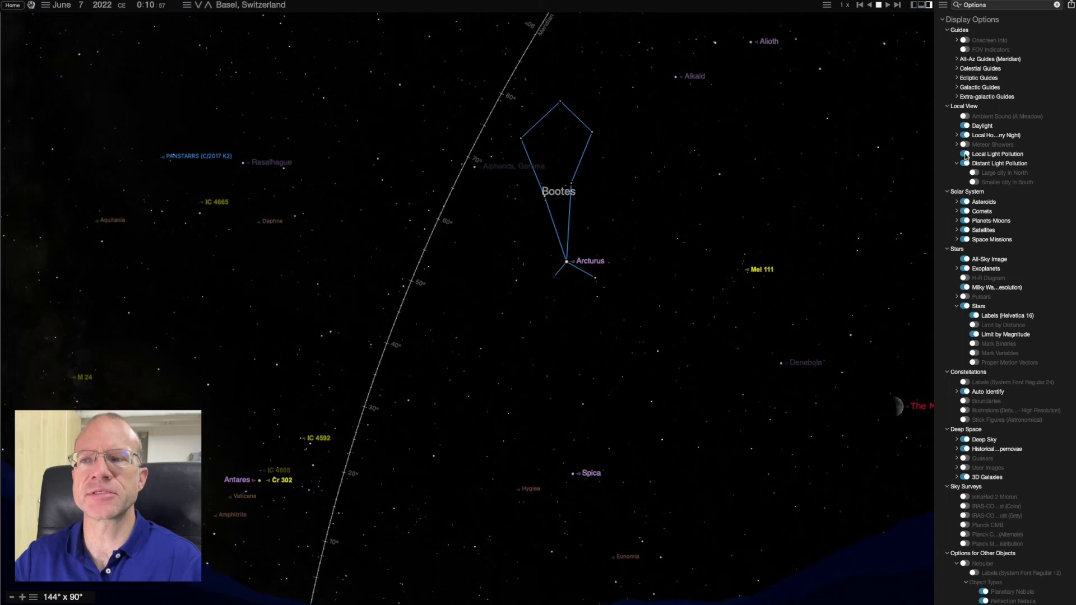
{"action": "left_click_drag", "start_coordinate": [185, 312], "coordinate": [351, 355]}
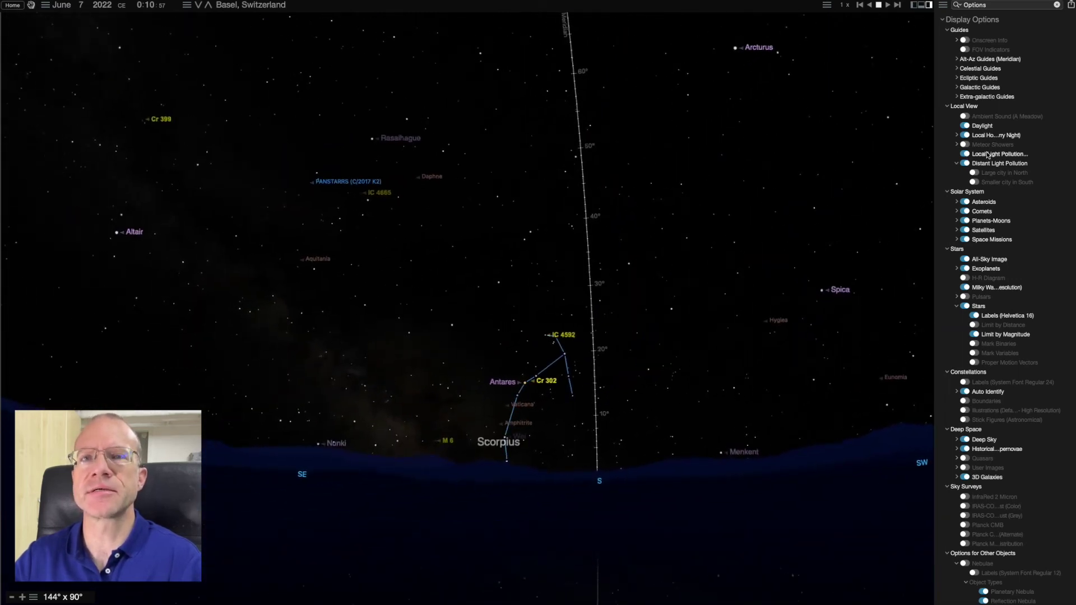
{"action": "left_click", "coordinate": [965, 155]}
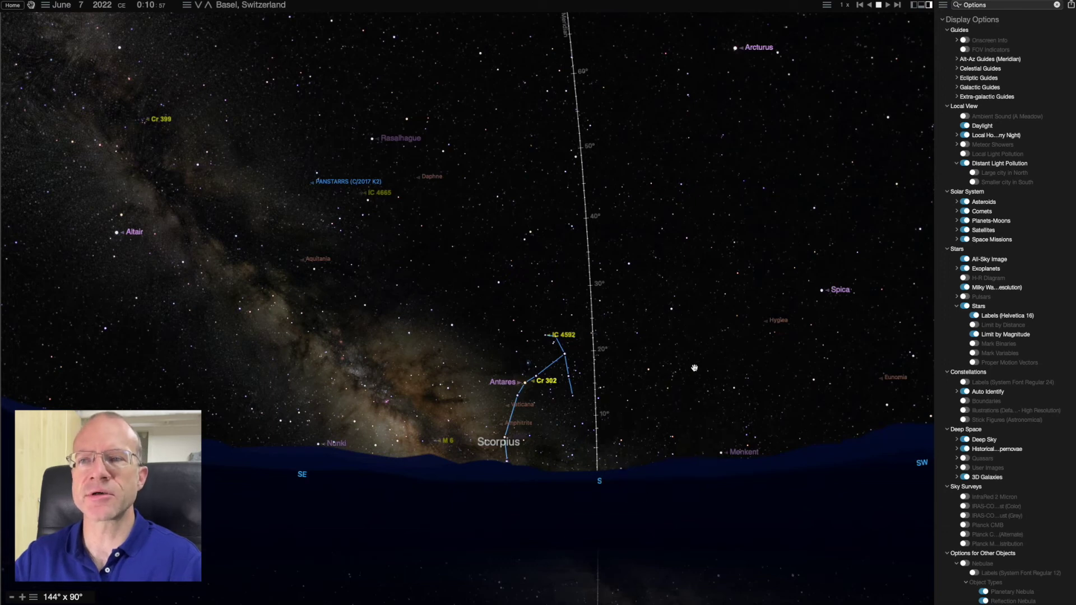
{"action": "mouse_move", "coordinate": [719, 392]}
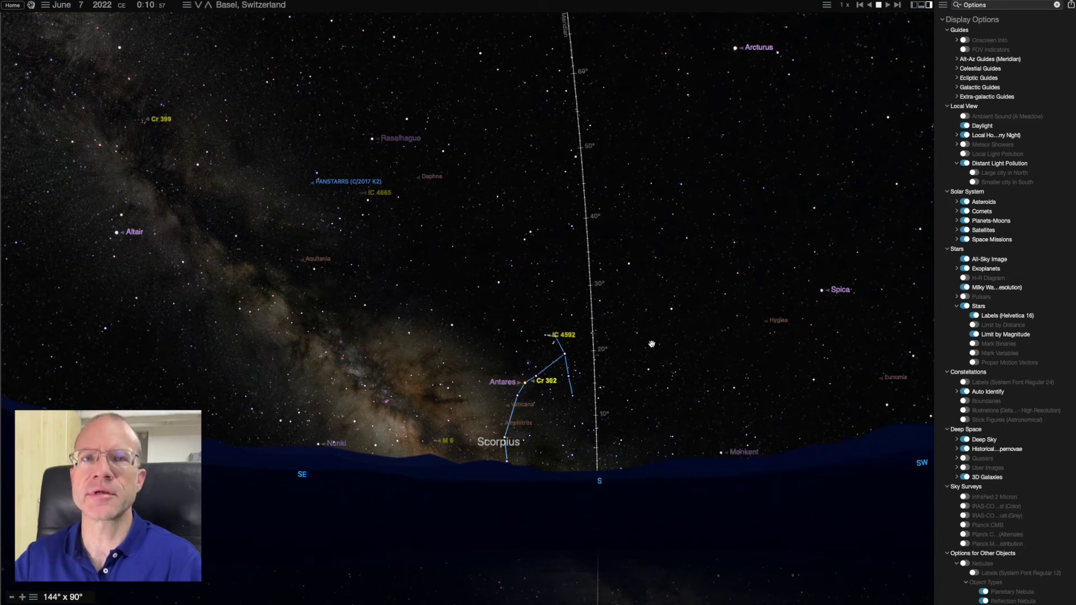
{"action": "mouse_move", "coordinate": [755, 205]}
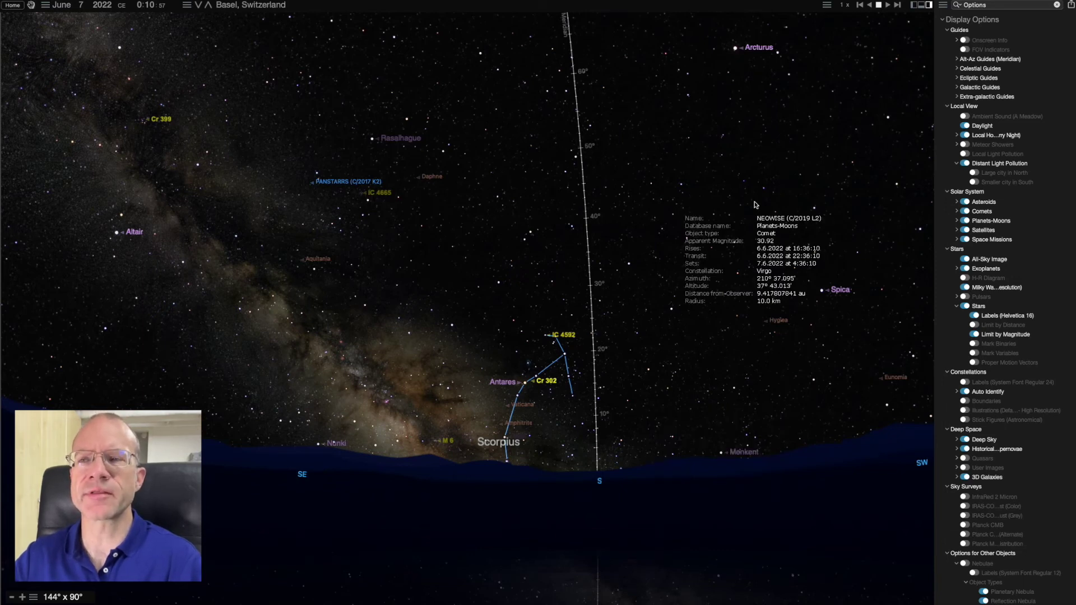